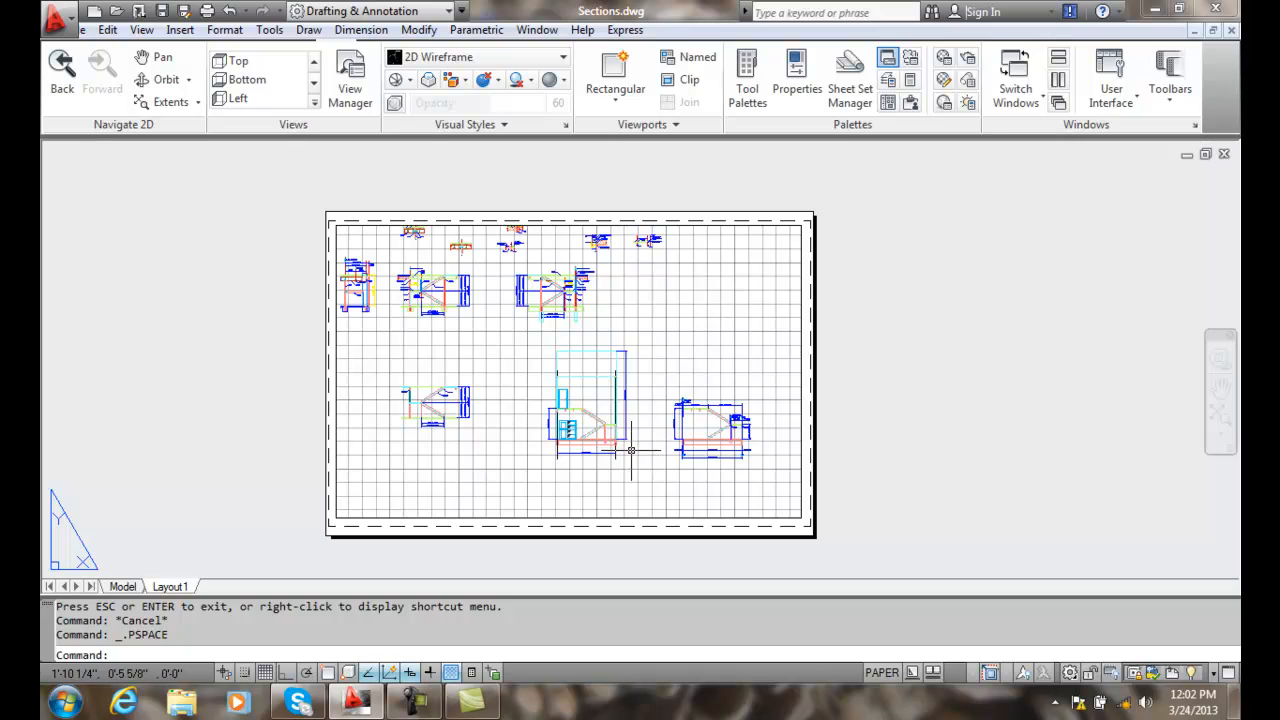
Zoom the layout viewport's model view in on the full stair section with the cabinet, then return to paper space.
double_click(628, 474)
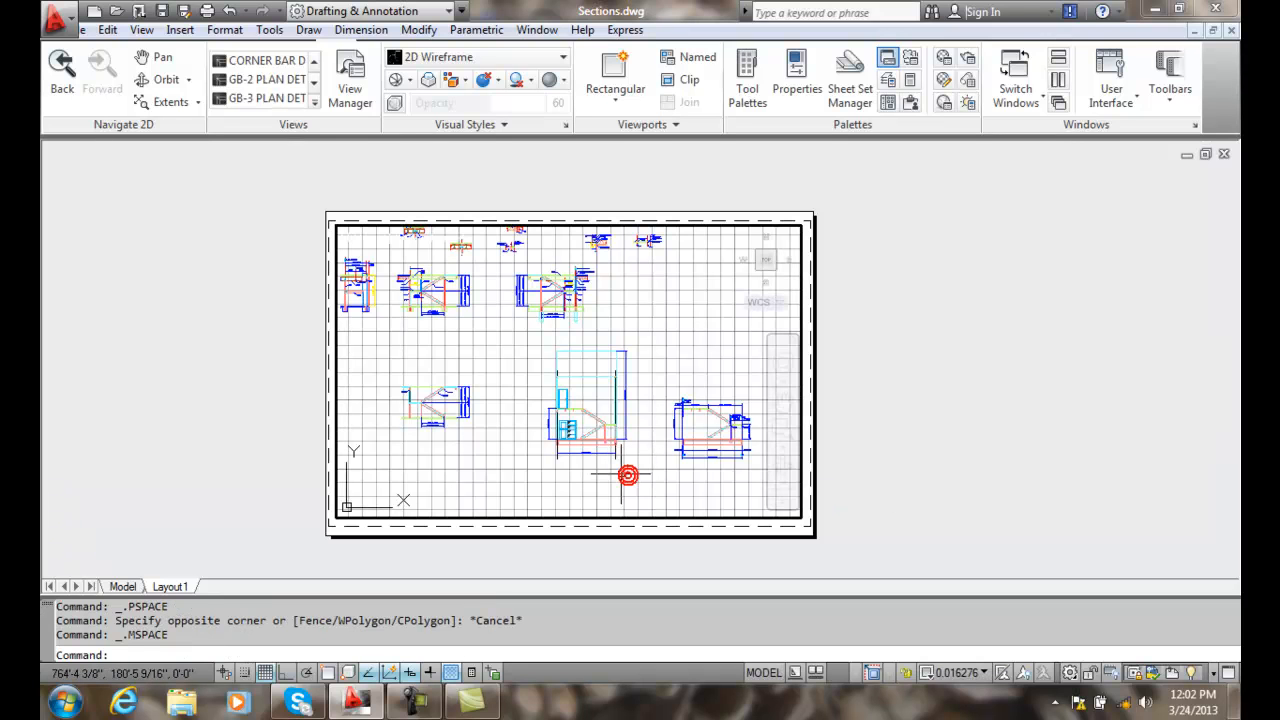
type("z")
key("Return")
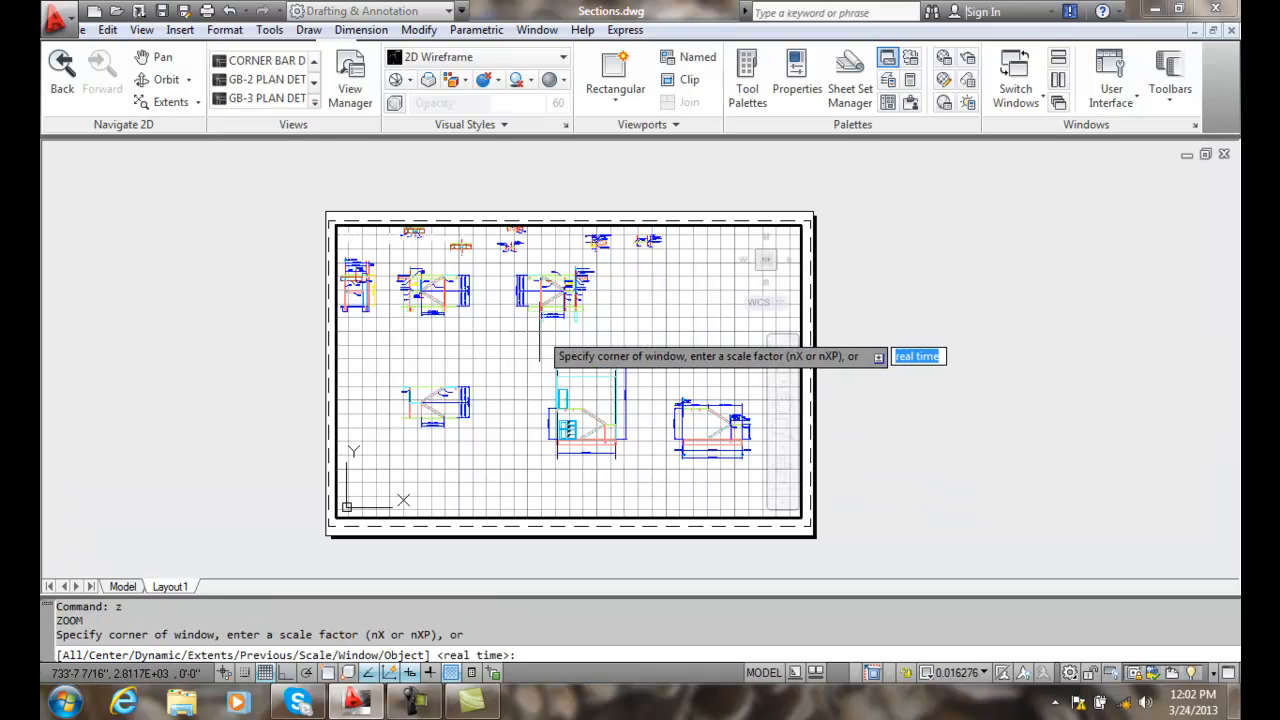
left_click(528, 334)
left_click(651, 471)
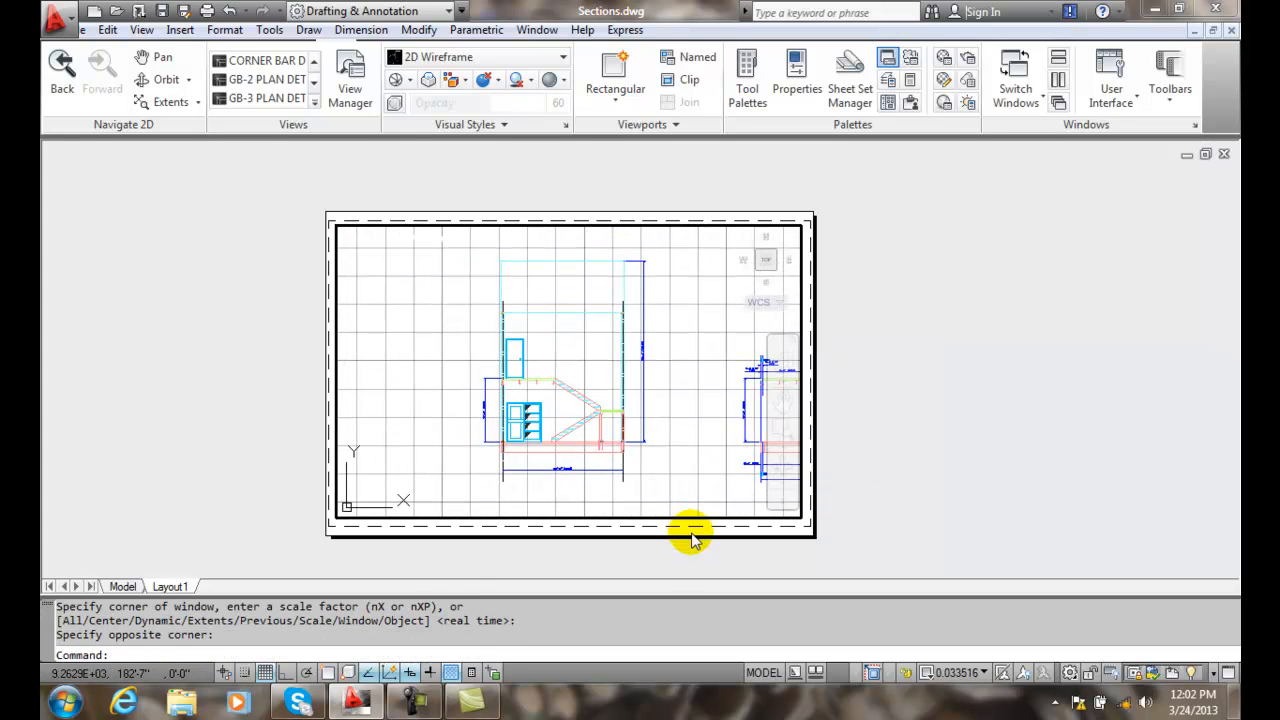
double_click(767, 535)
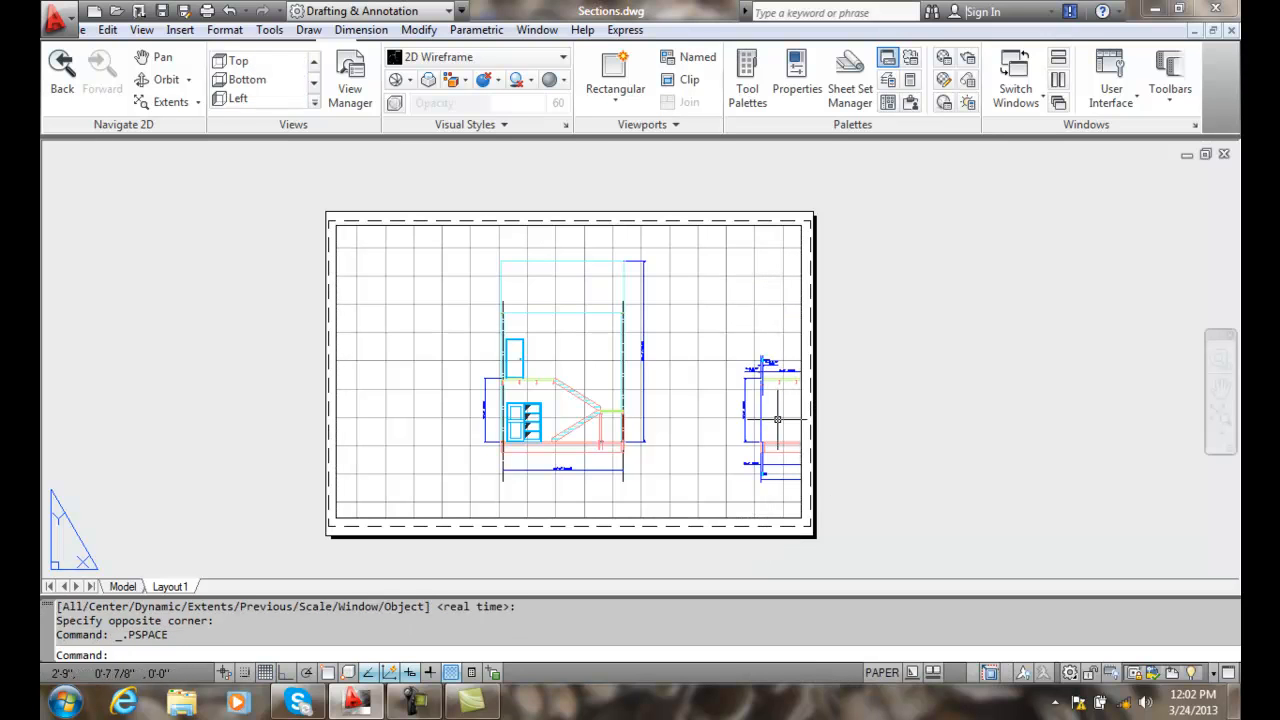
Shrink the viewport frame on all four sides so it fits closely around the stair section and its dimensions.
left_click(800, 519)
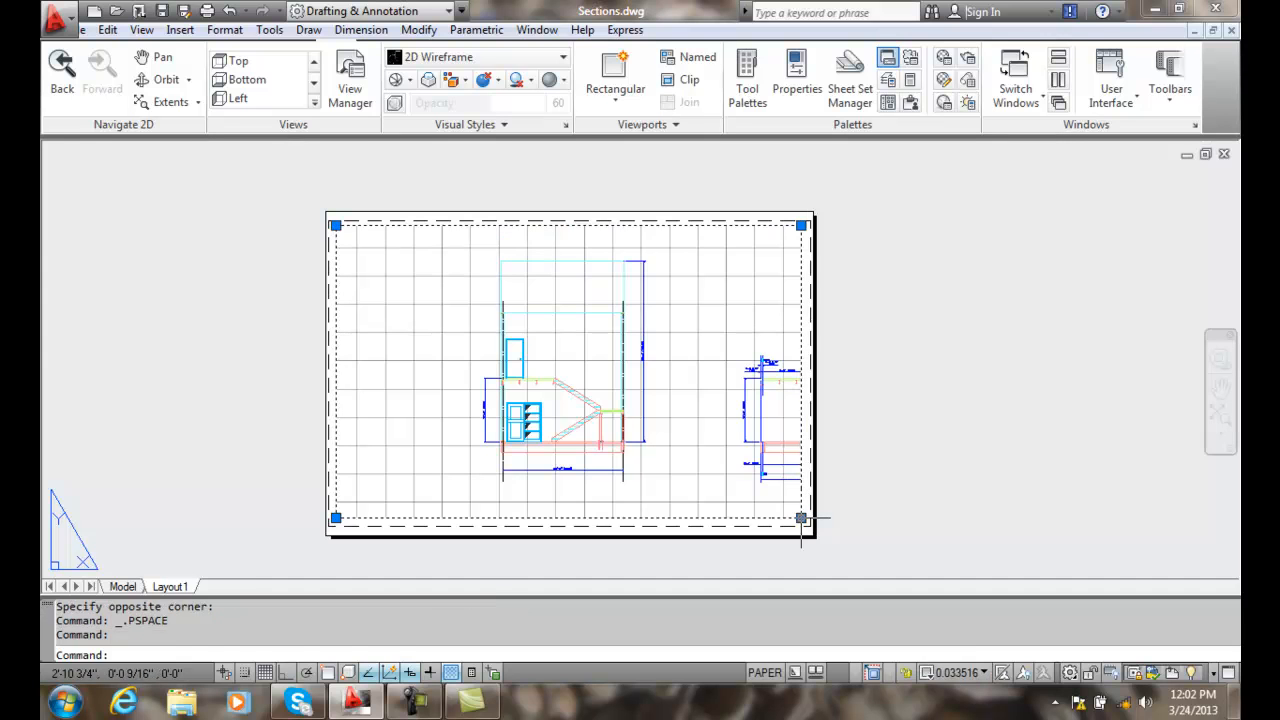
left_click(801, 518)
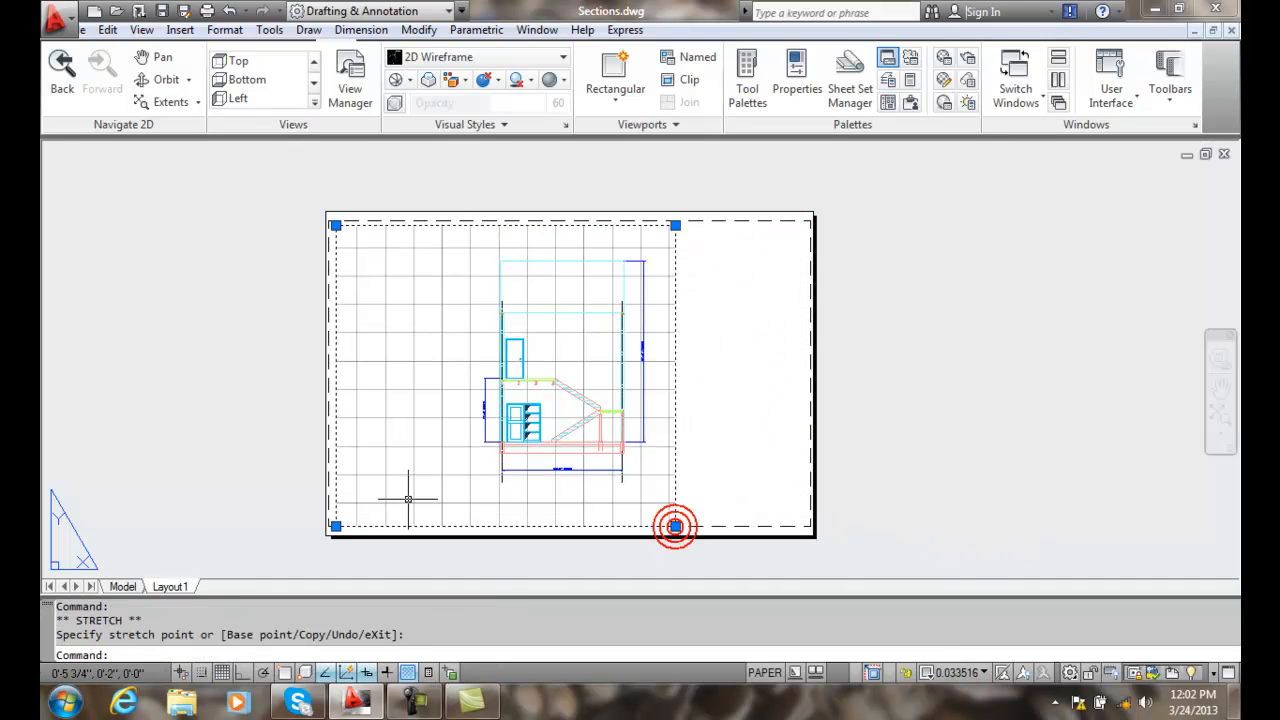
left_click(336, 526)
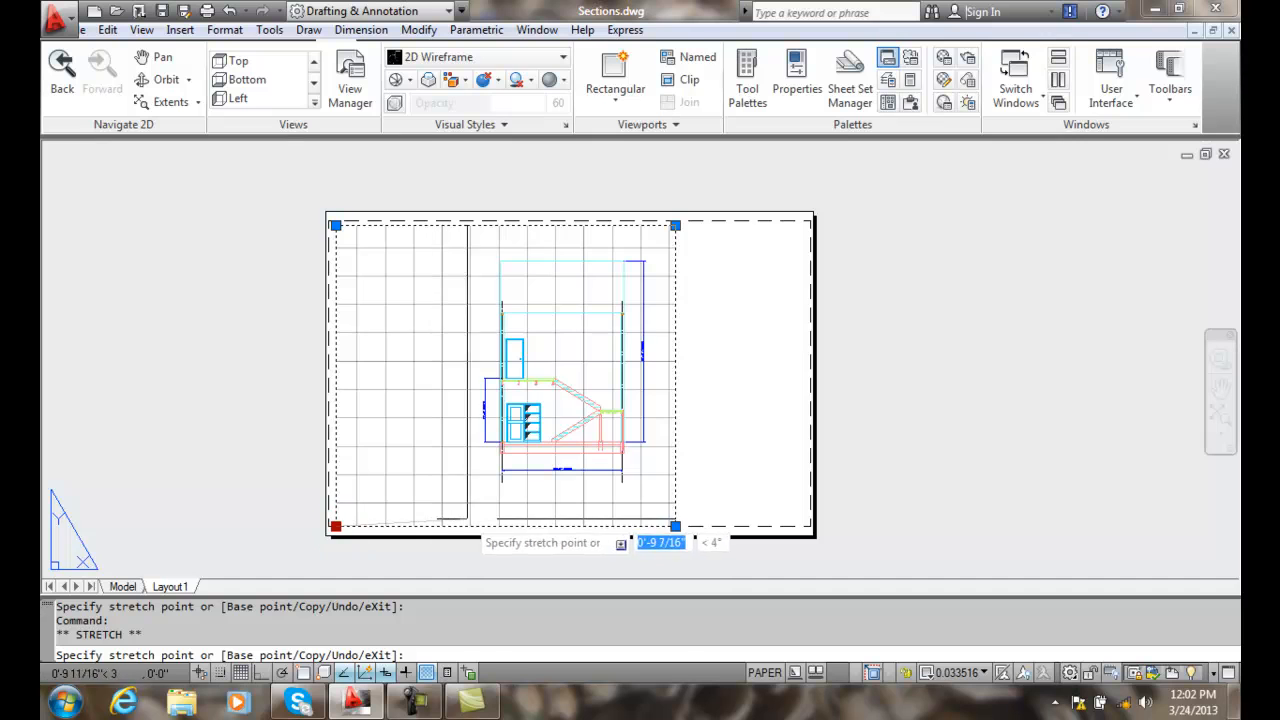
left_click(473, 521)
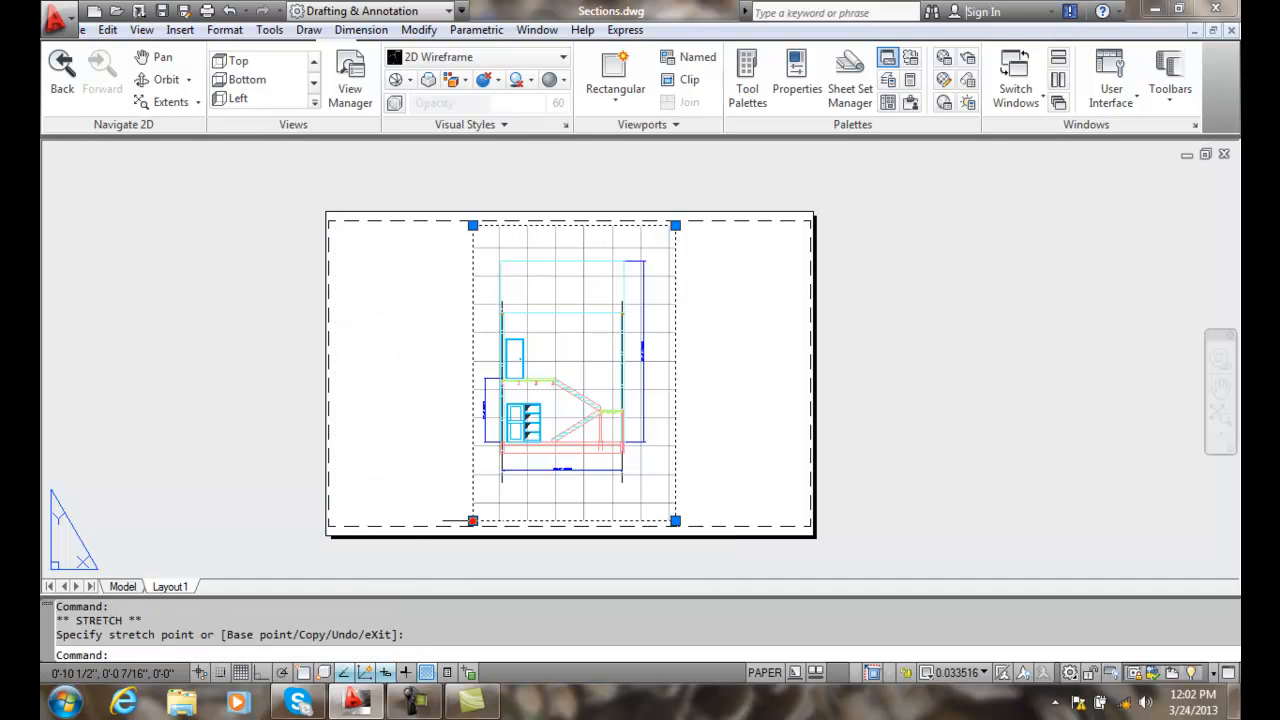
left_click(675, 225)
left_click(670, 251)
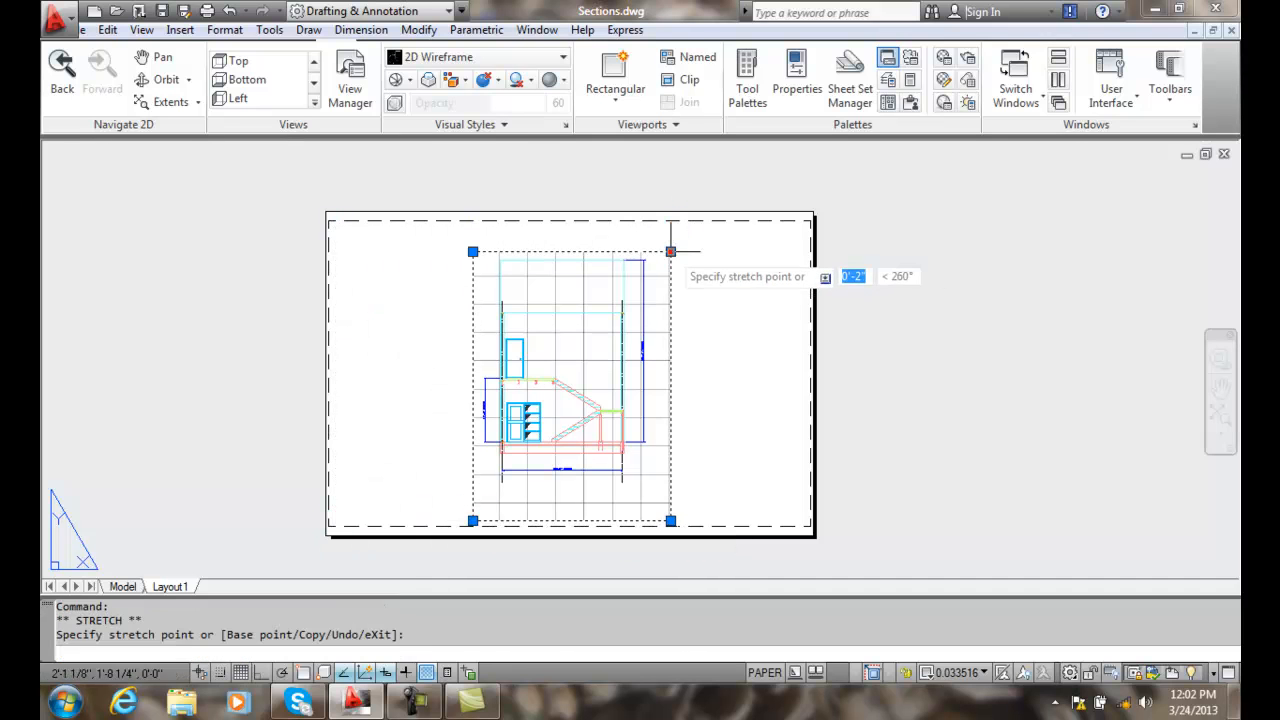
left_click(667, 510)
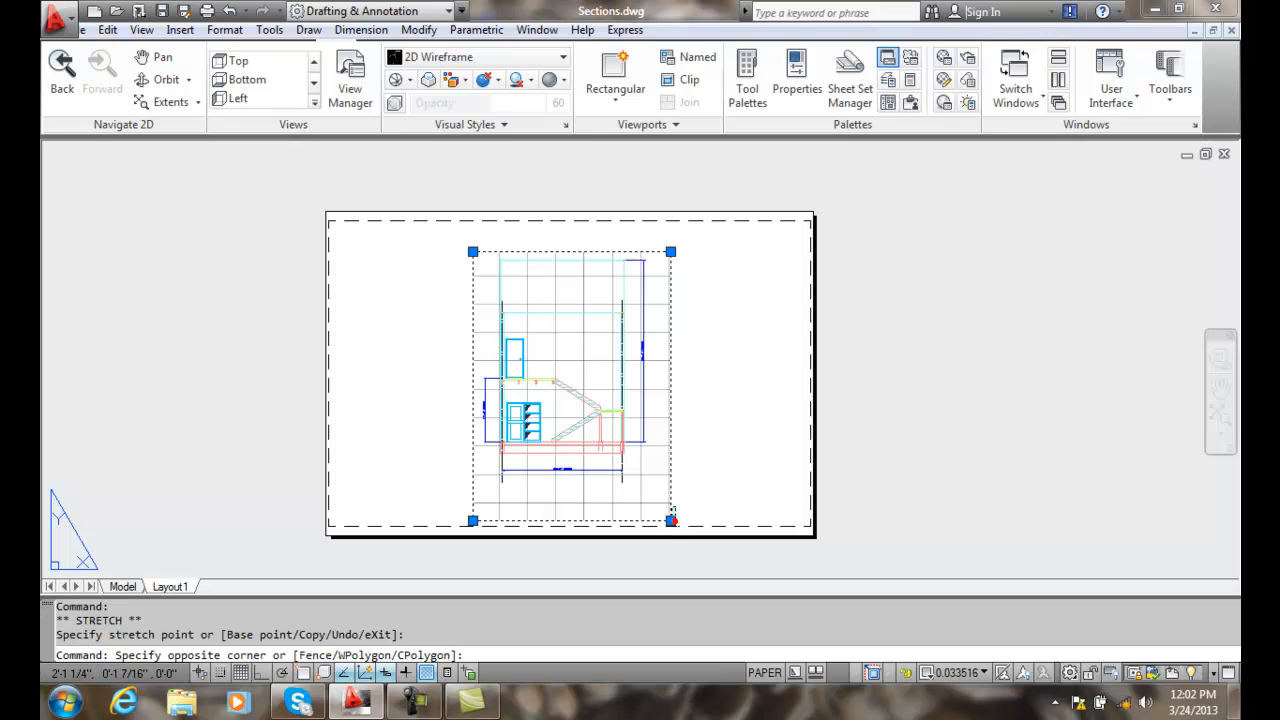
left_click(670, 521)
left_click(668, 487)
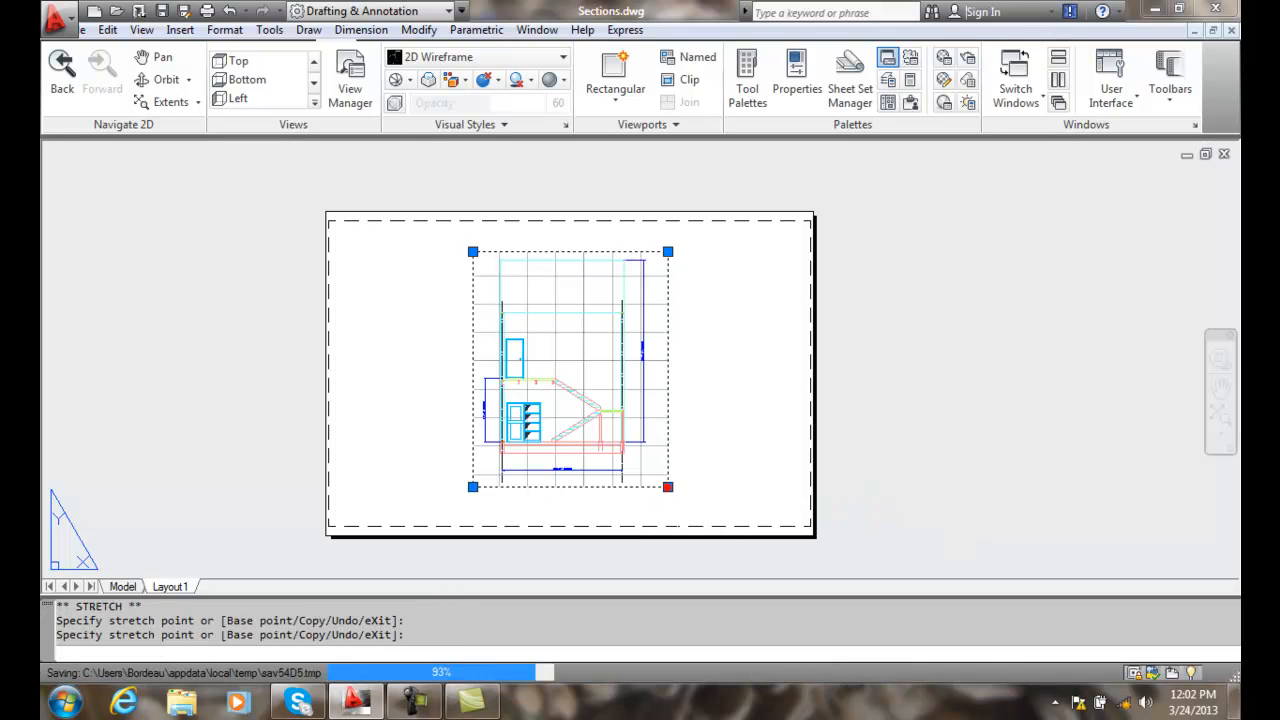
key("Escape")
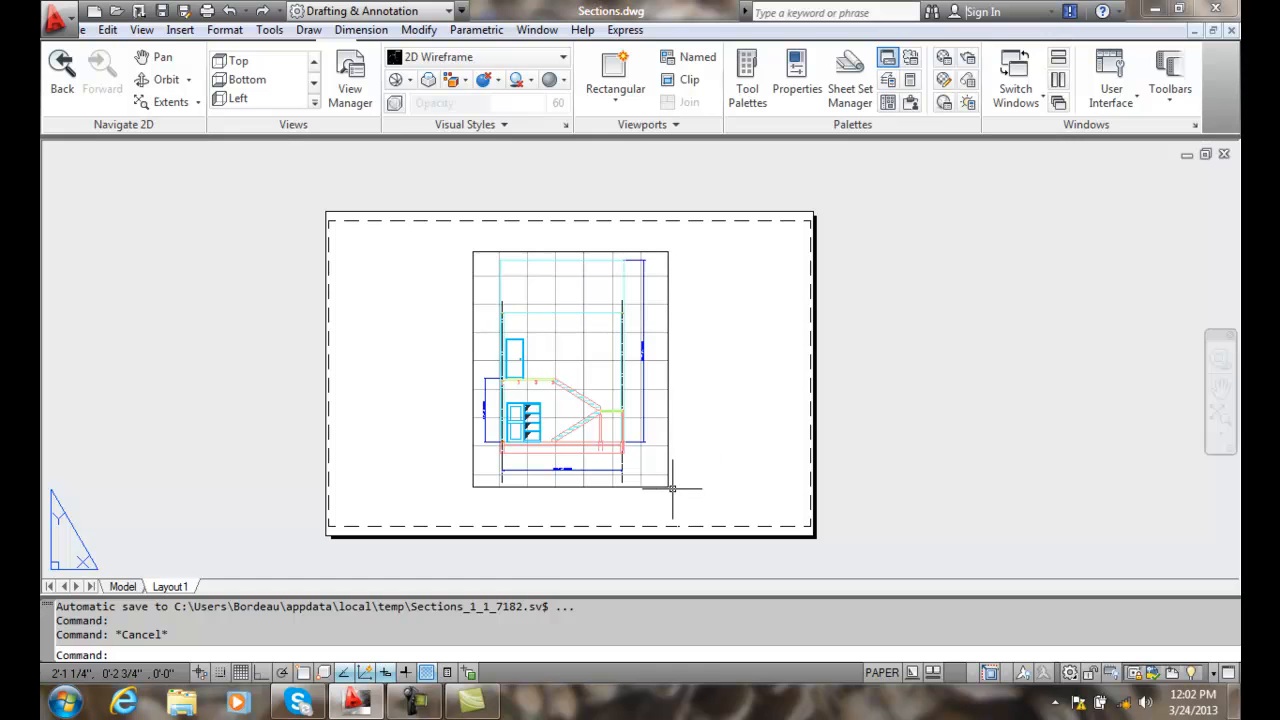
type("m")
key("Return")
left_click(668, 398)
key("Return")
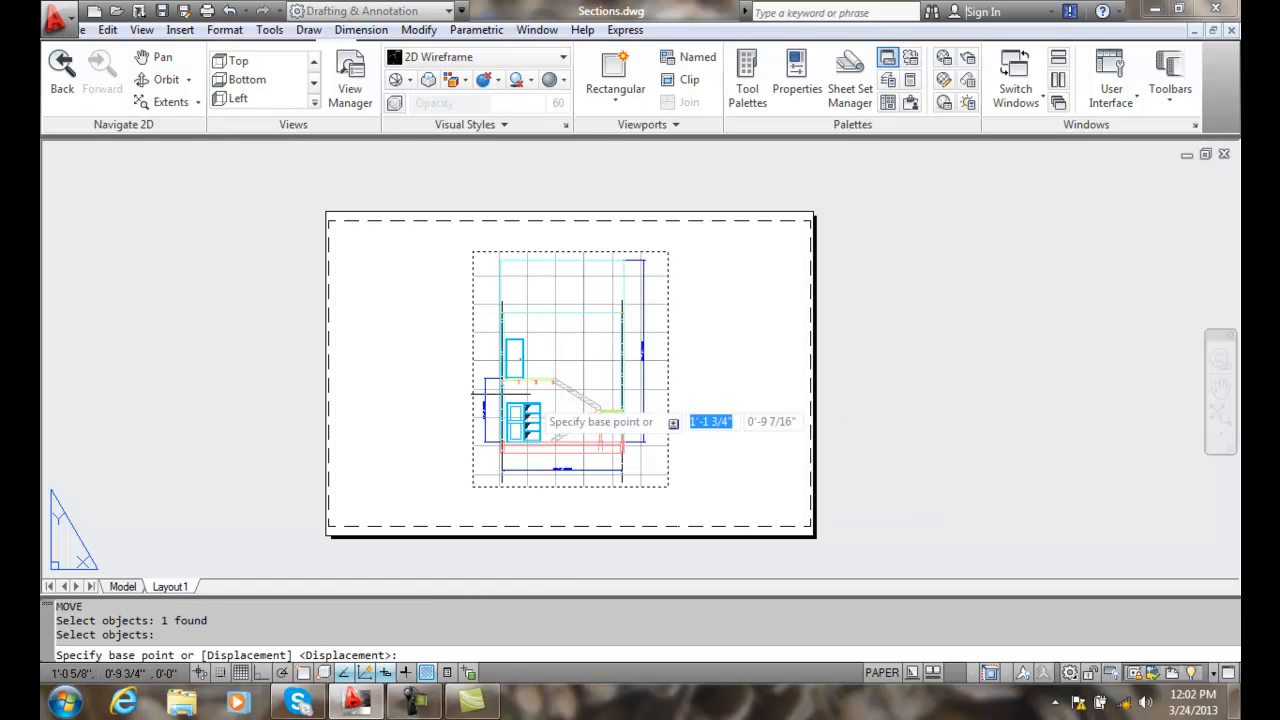
key("Escape")
Move the stair section viewport horizontally to just inside the left printable margin of the sheet.
key("Return")
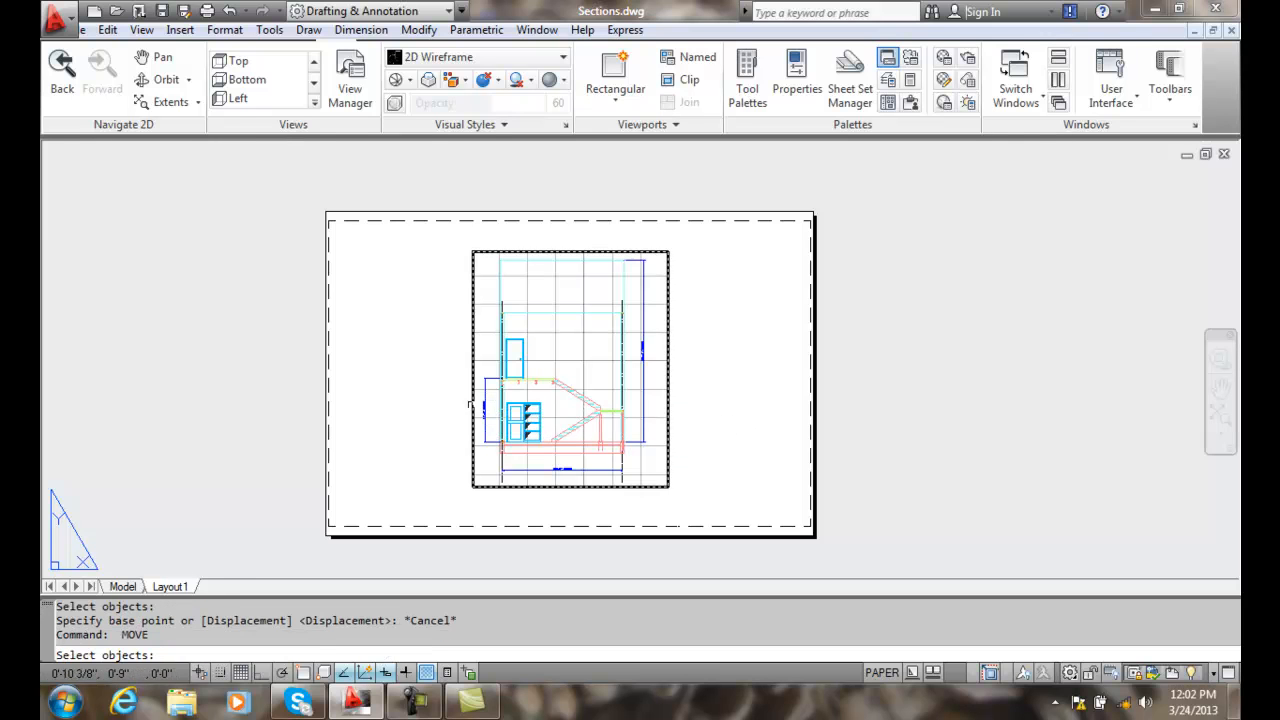
left_click(472, 401)
key("Return")
left_click(472, 401)
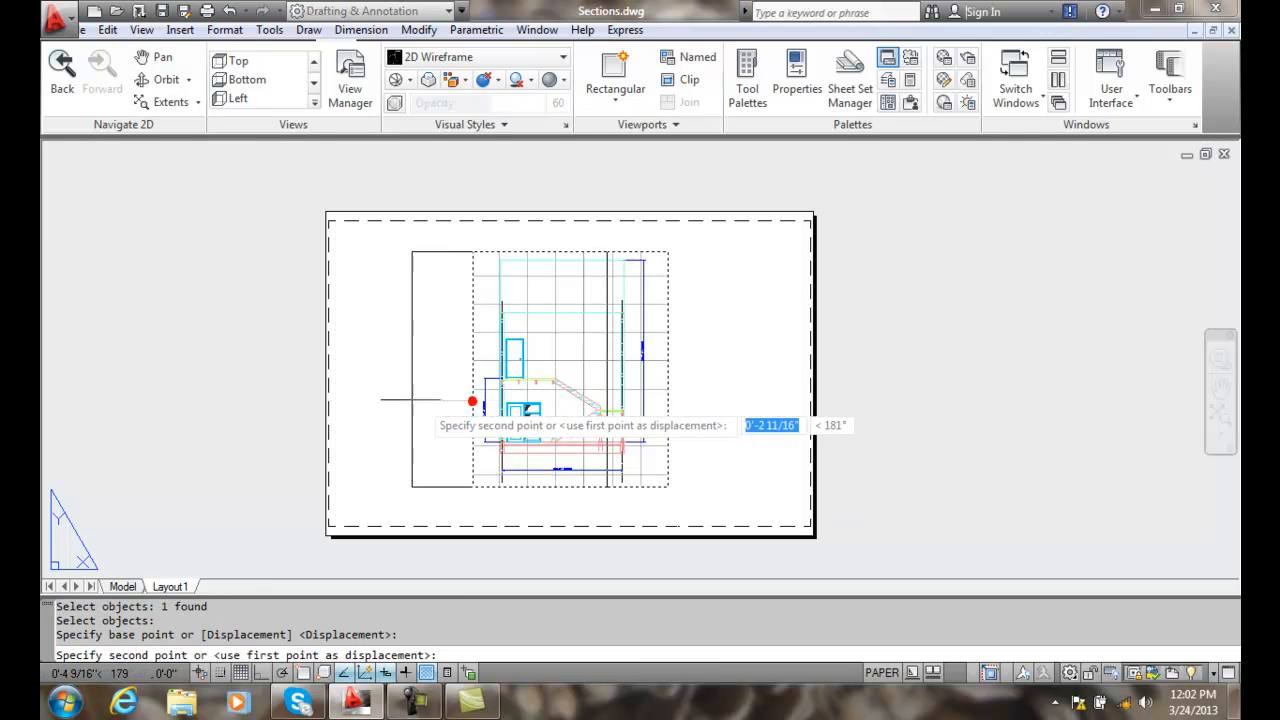
left_click(346, 401)
key("Escape")
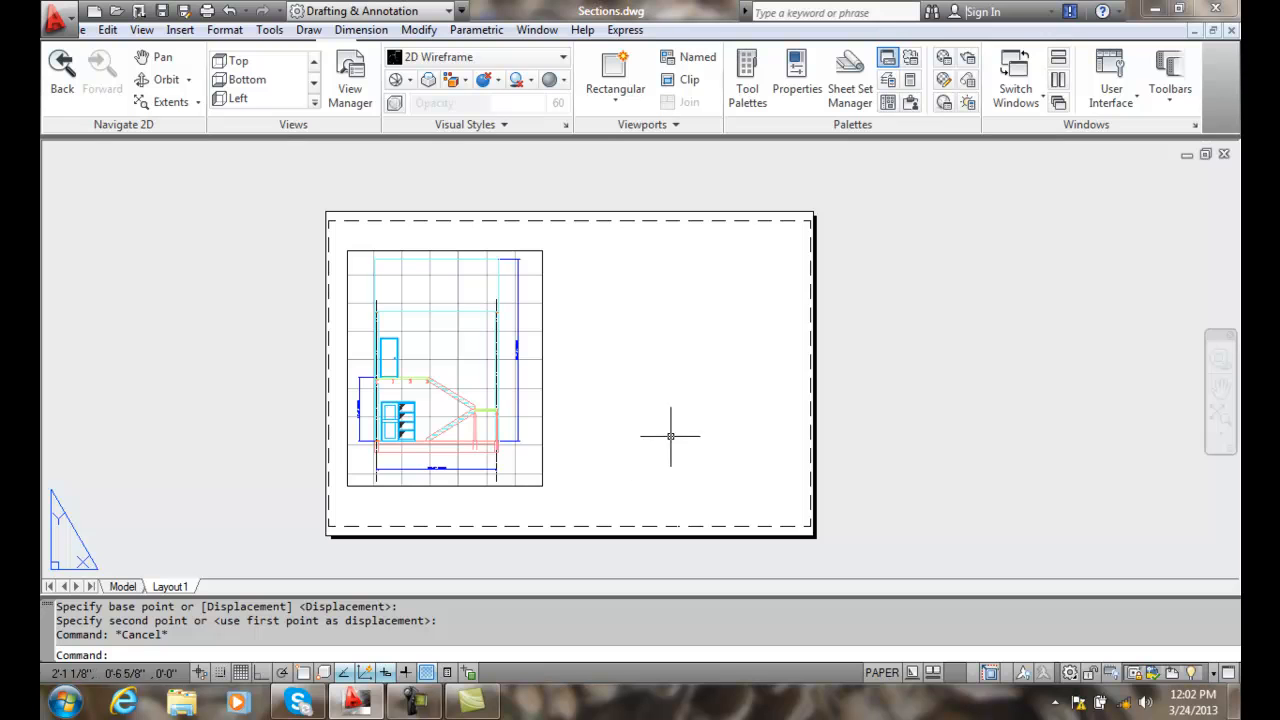
left_click(509, 437)
left_click(470, 414)
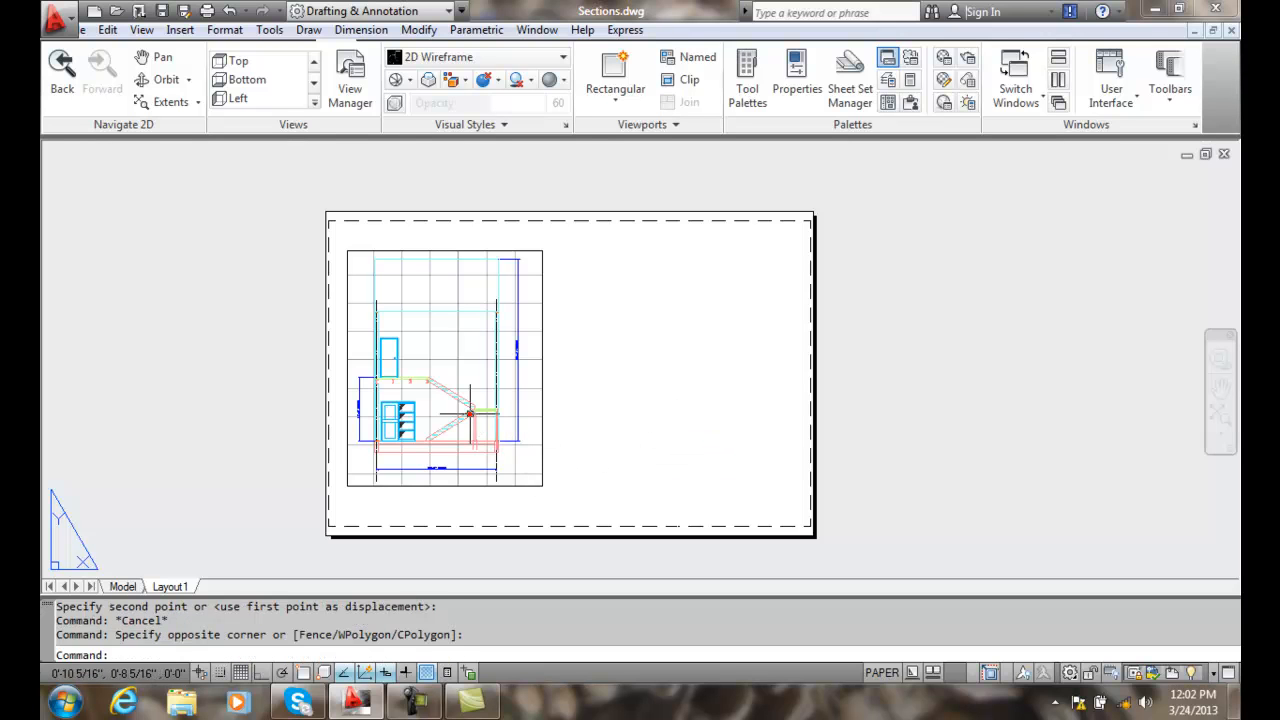
key("Escape")
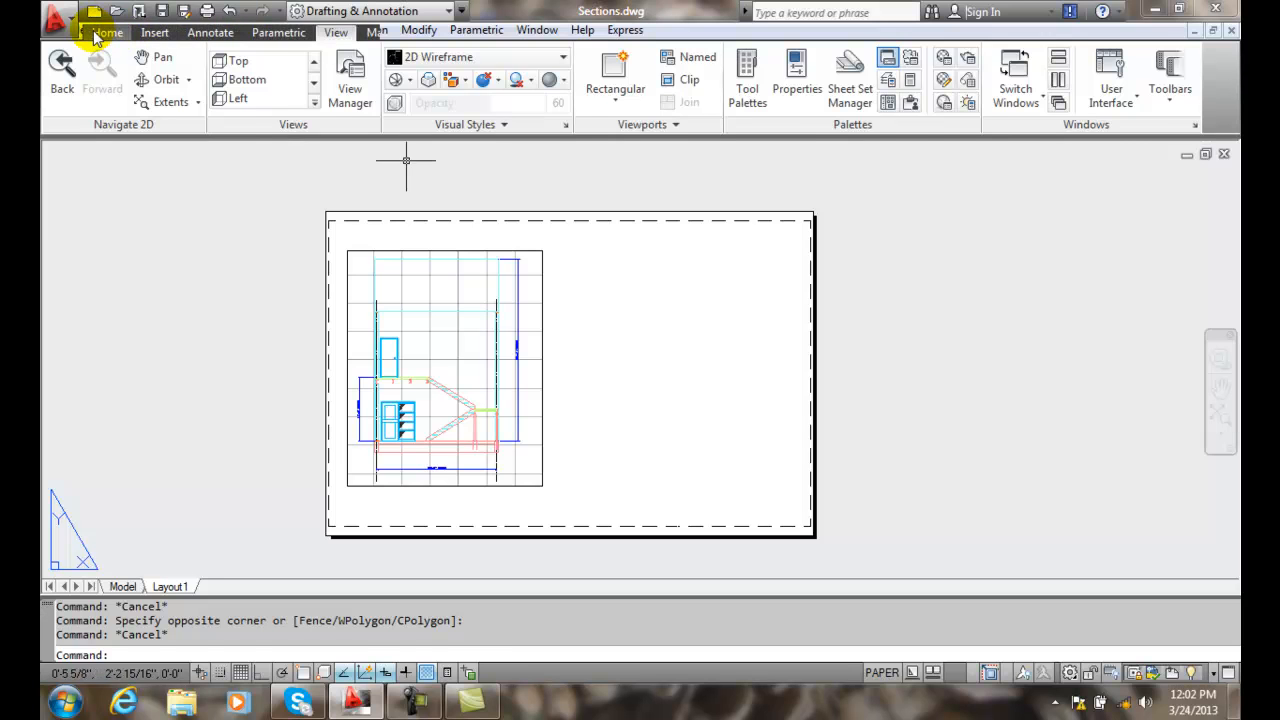
Draw a circle in the empty sheet area to the right of the stair section viewport.
left_click(98, 33)
left_click(149, 65)
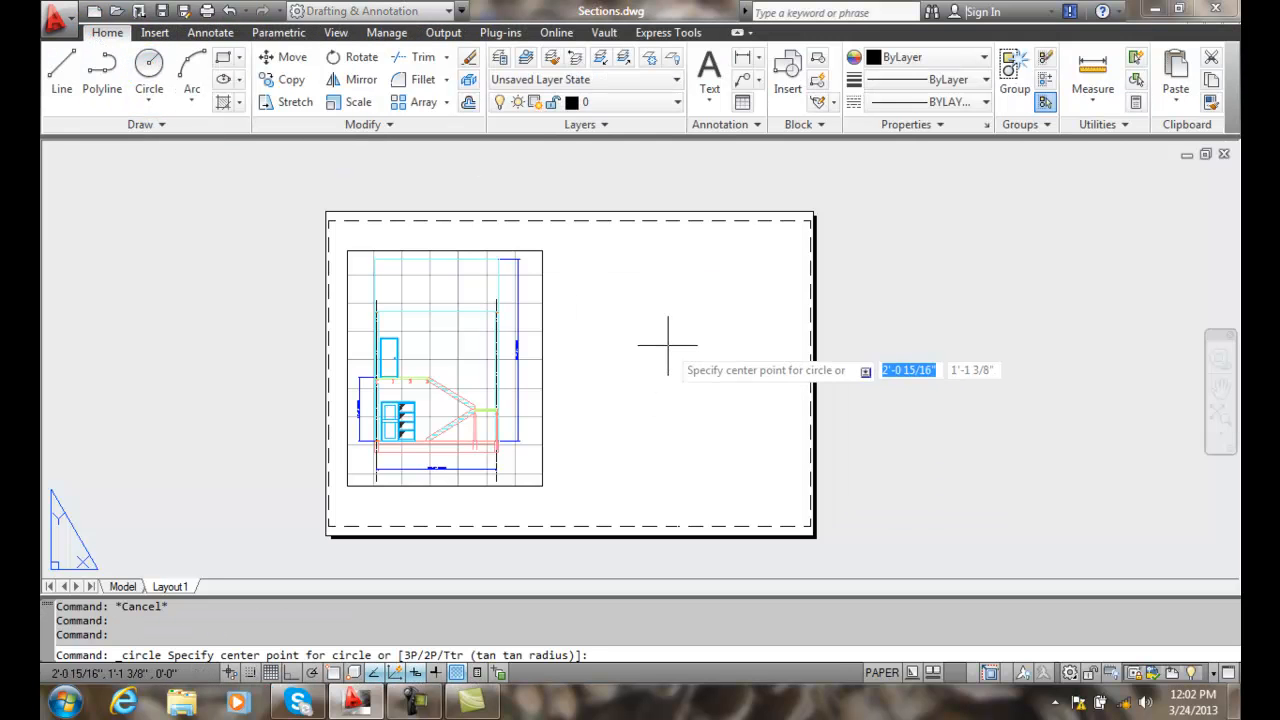
left_click(668, 345)
left_click(640, 409)
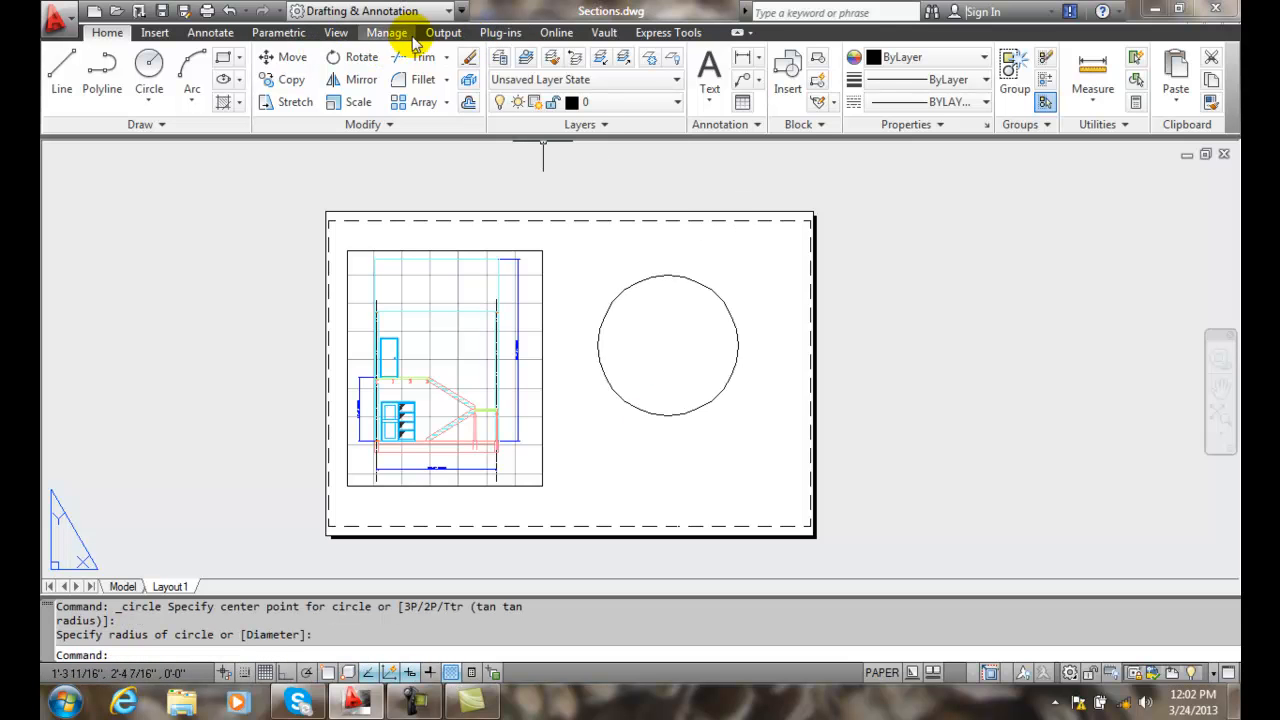
Turn the circle into a clipped viewport using the From Object option.
left_click(337, 33)
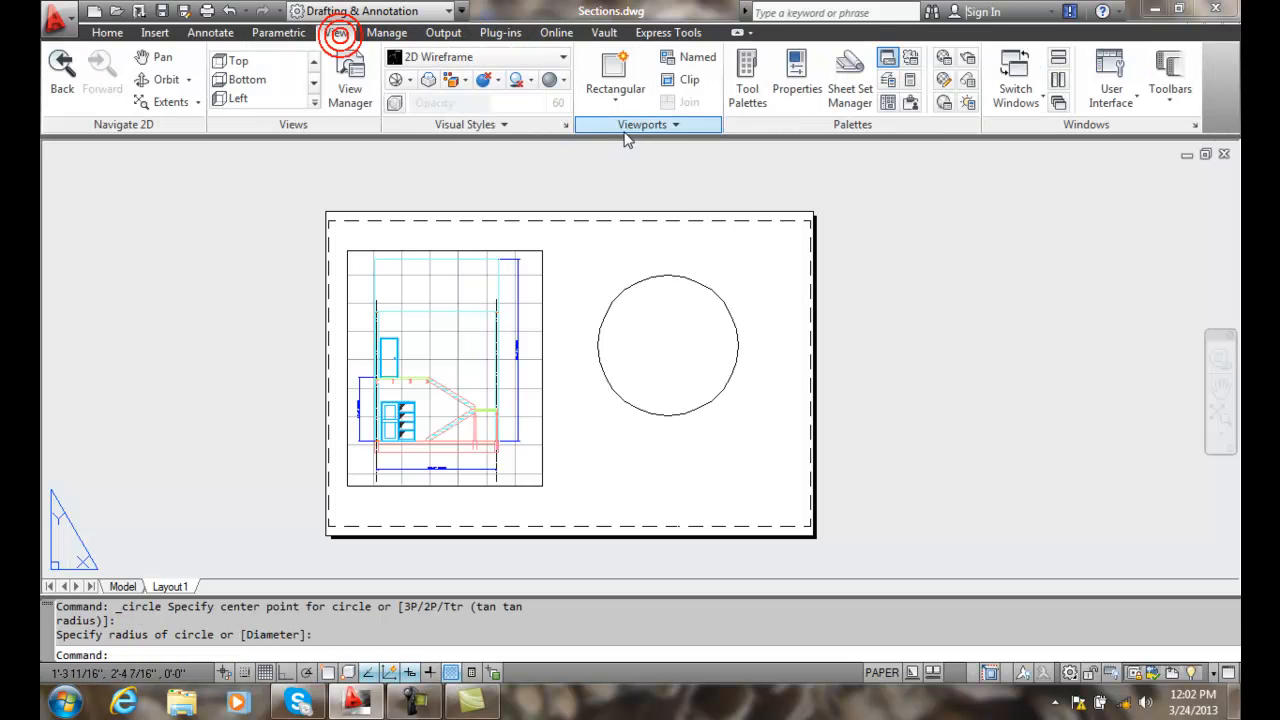
left_click(615, 92)
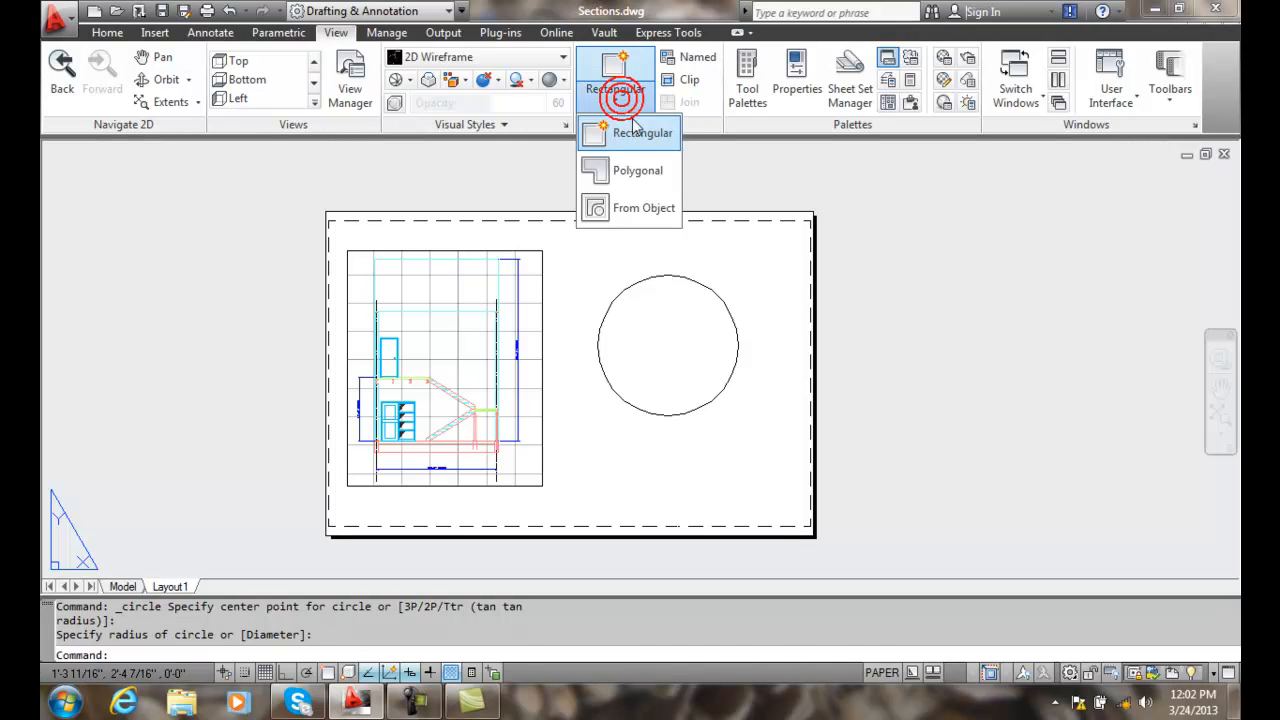
left_click(643, 207)
left_click(681, 278)
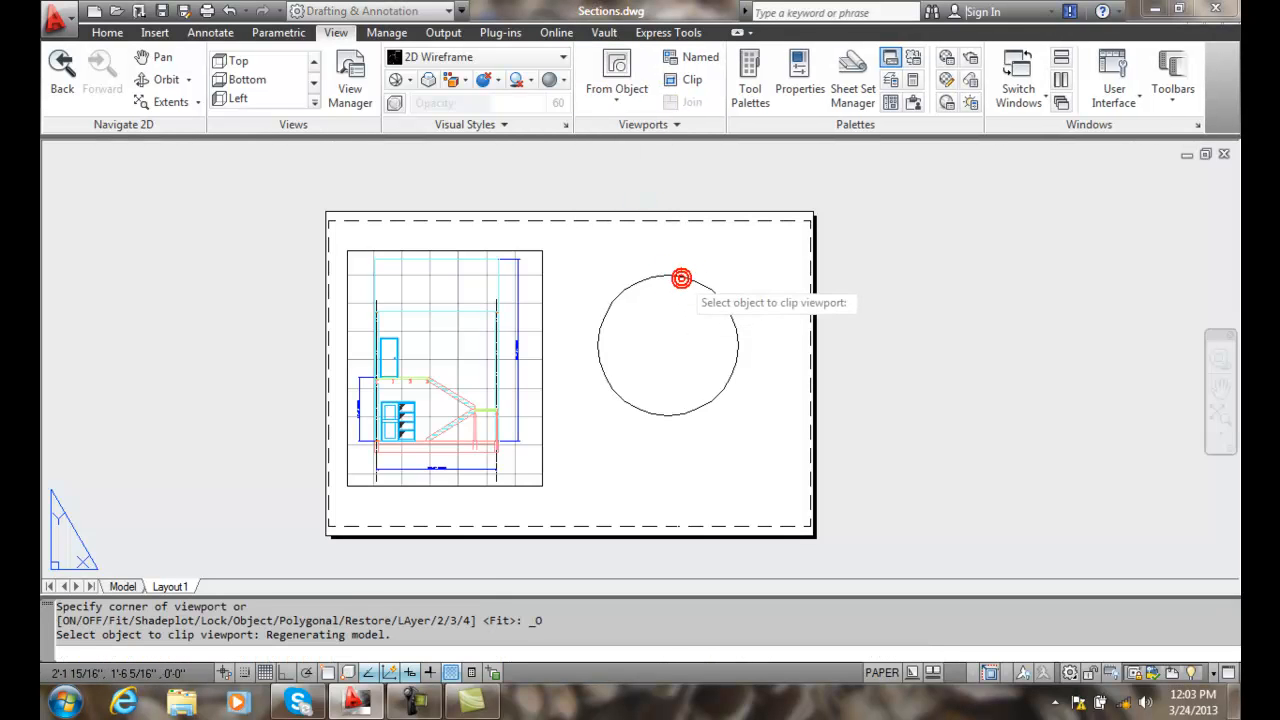
Place a small rectangular viewport near the centre of the circular viewport.
key("Return")
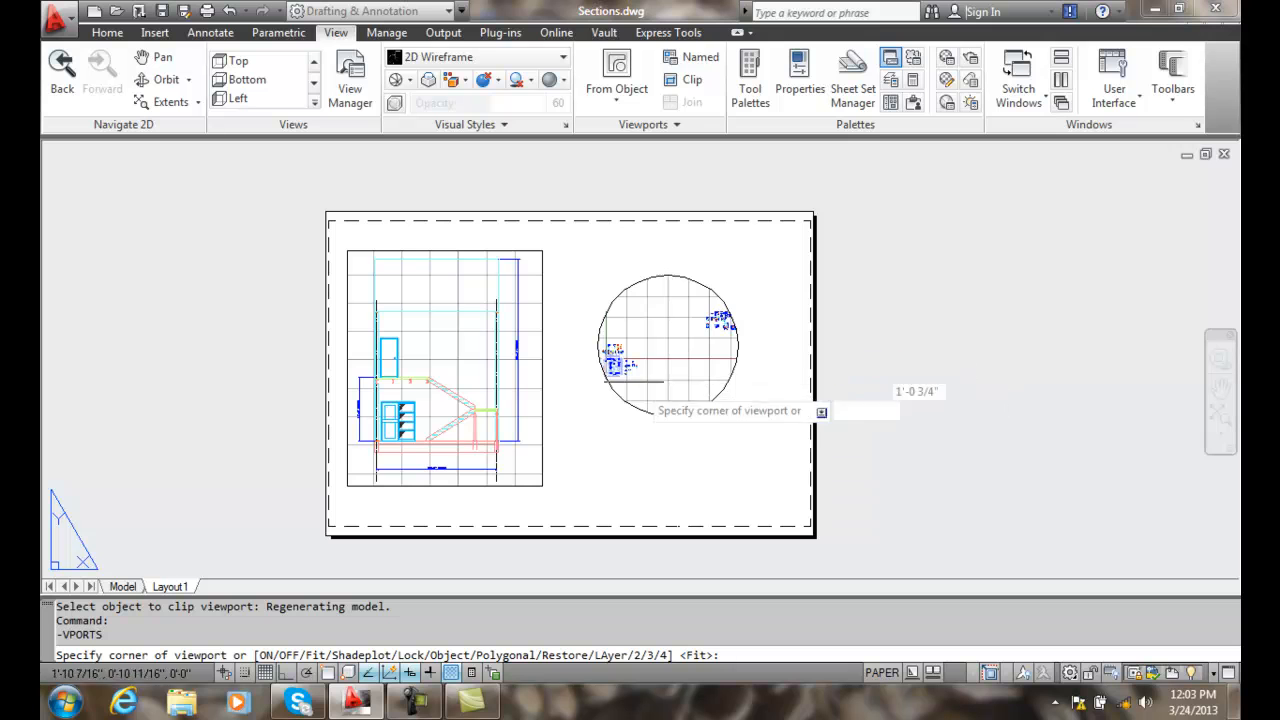
left_click(632, 351)
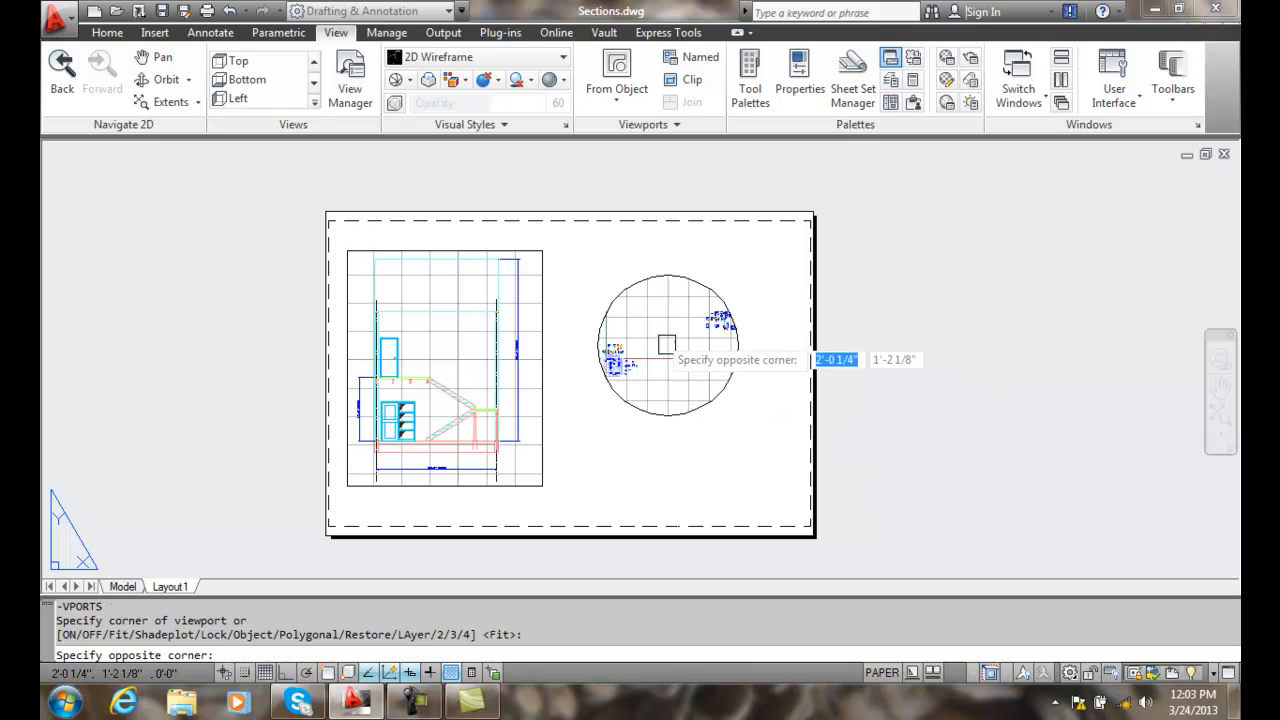
left_click(675, 353)
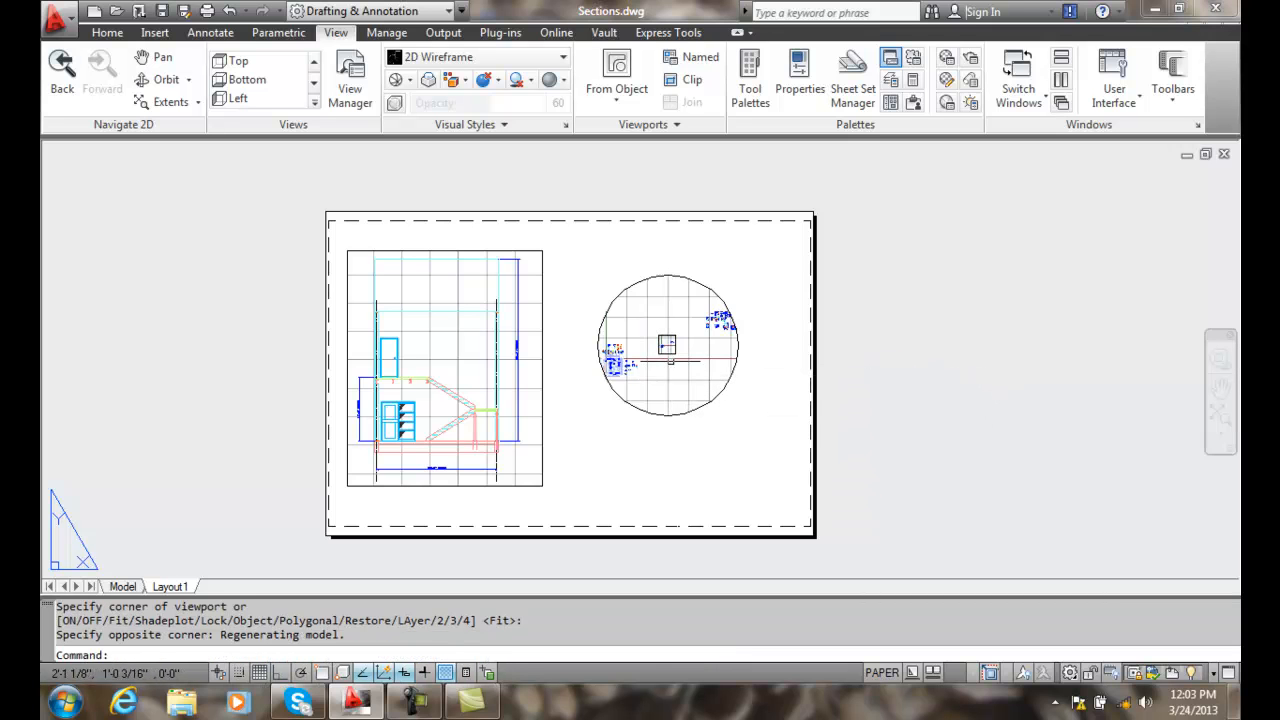
scroll(670, 360, "up", 3)
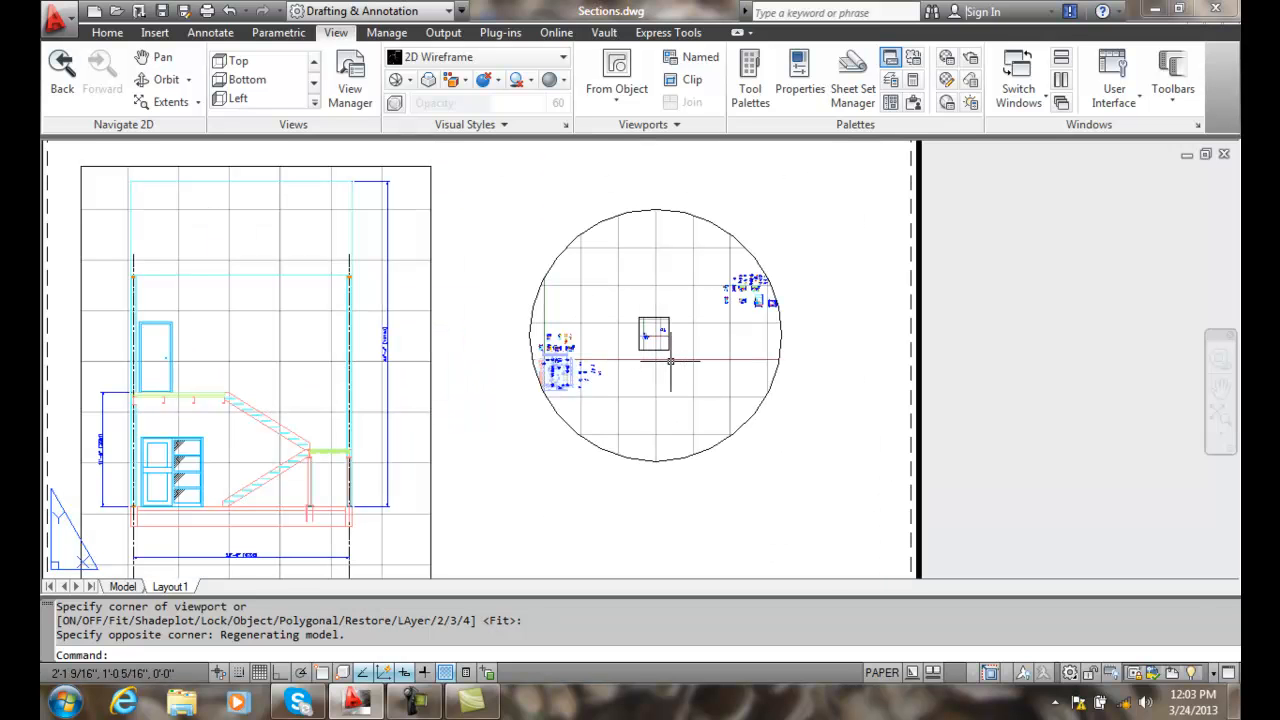
type("z")
key("Return")
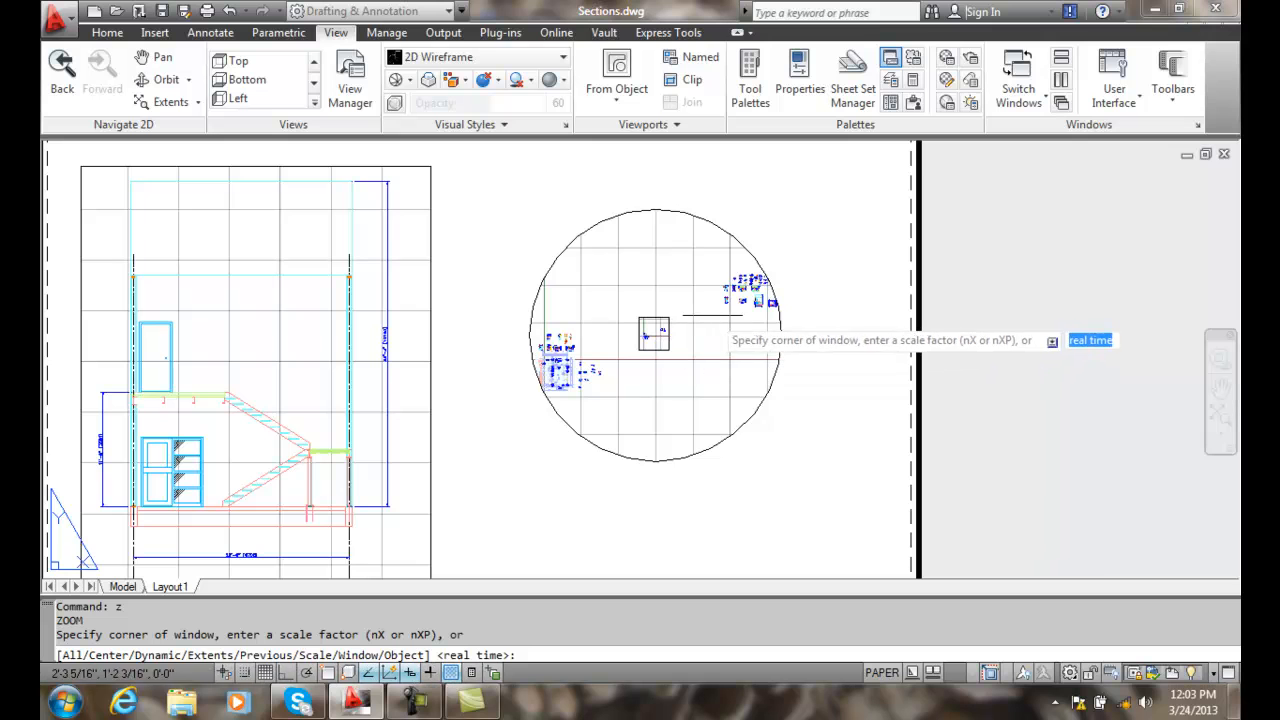
left_click(722, 265)
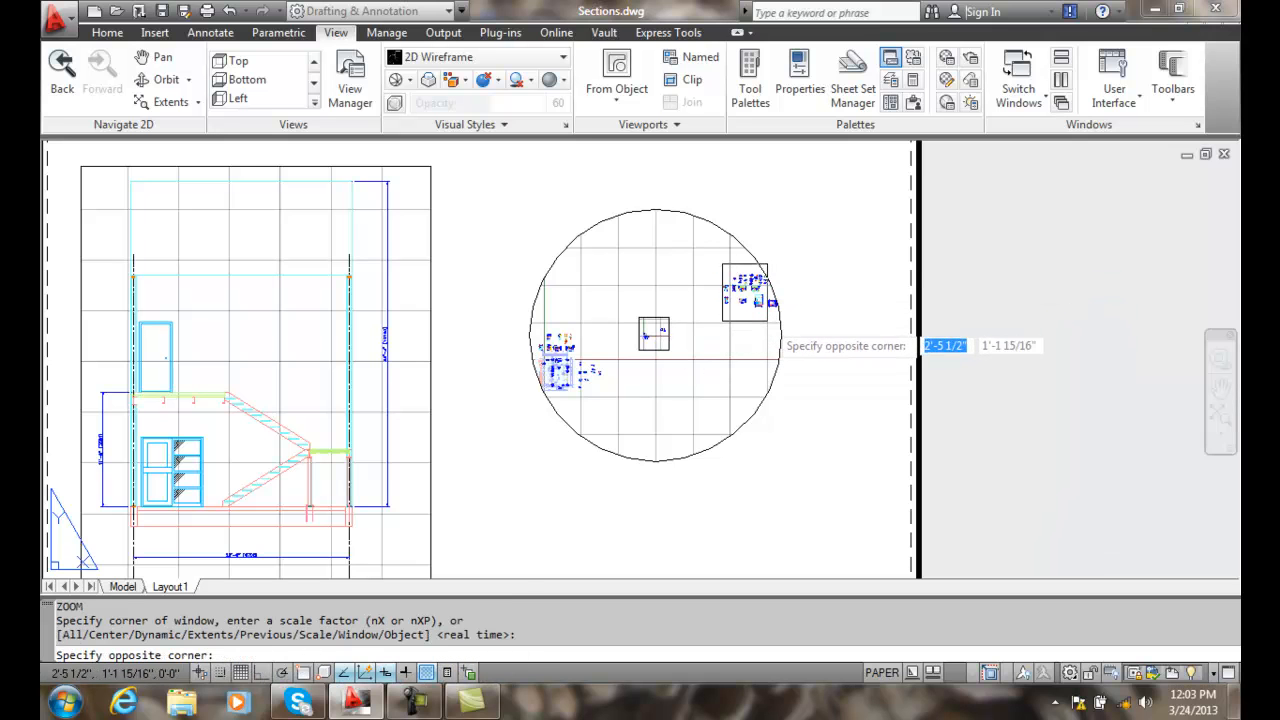
left_click(772, 322)
scroll(745, 380, "down", 6)
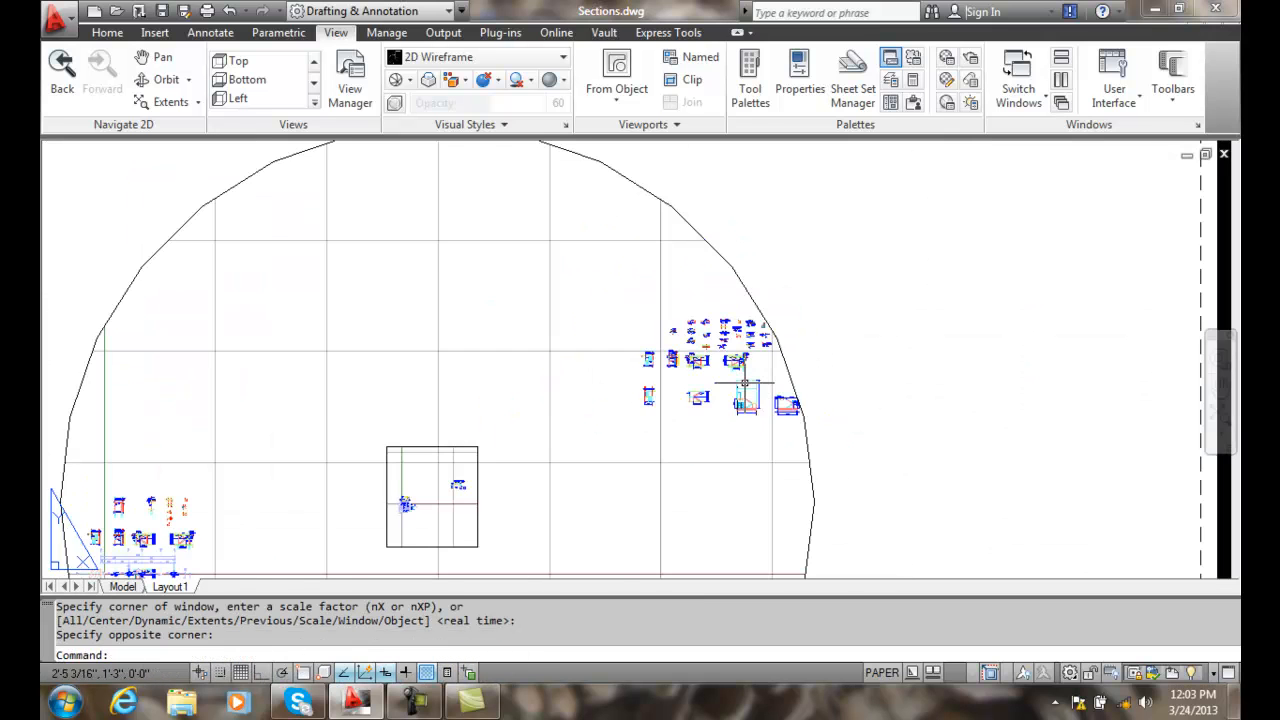
Activate the circular viewport, zoom its model view to the group of section drawings and pan the stair section to the centre.
double_click(710, 412)
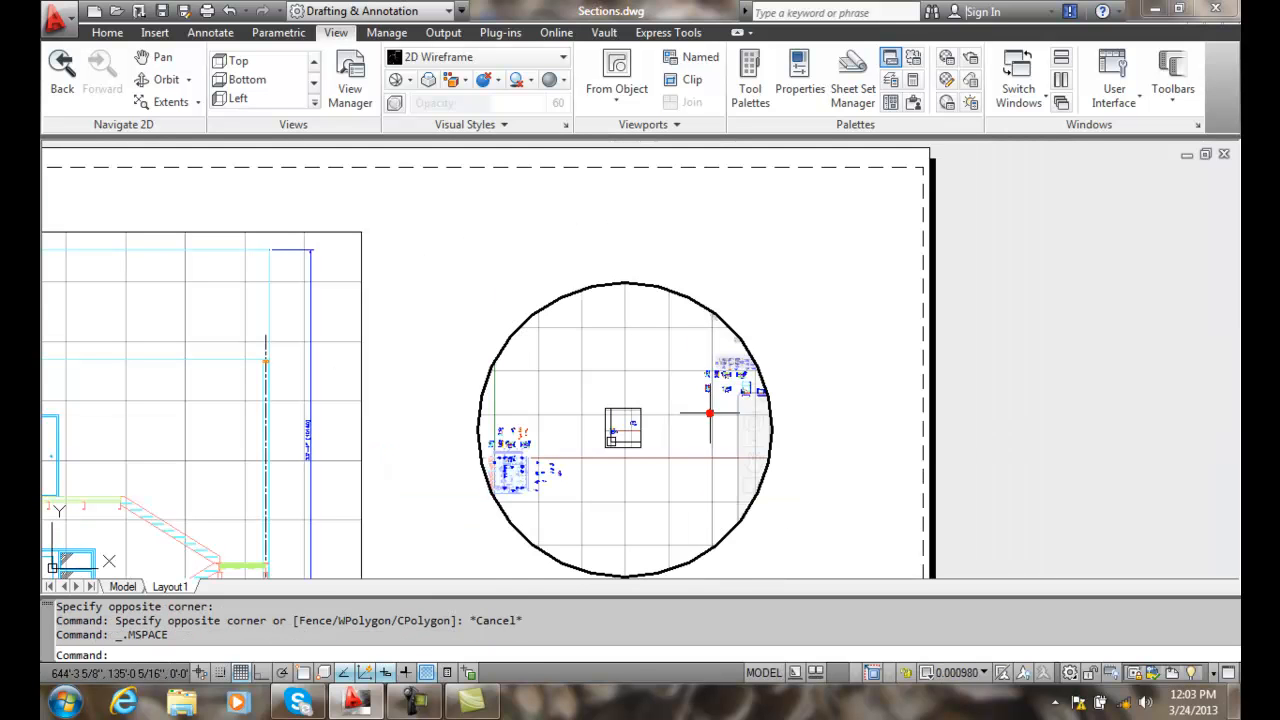
type("z")
key("Return")
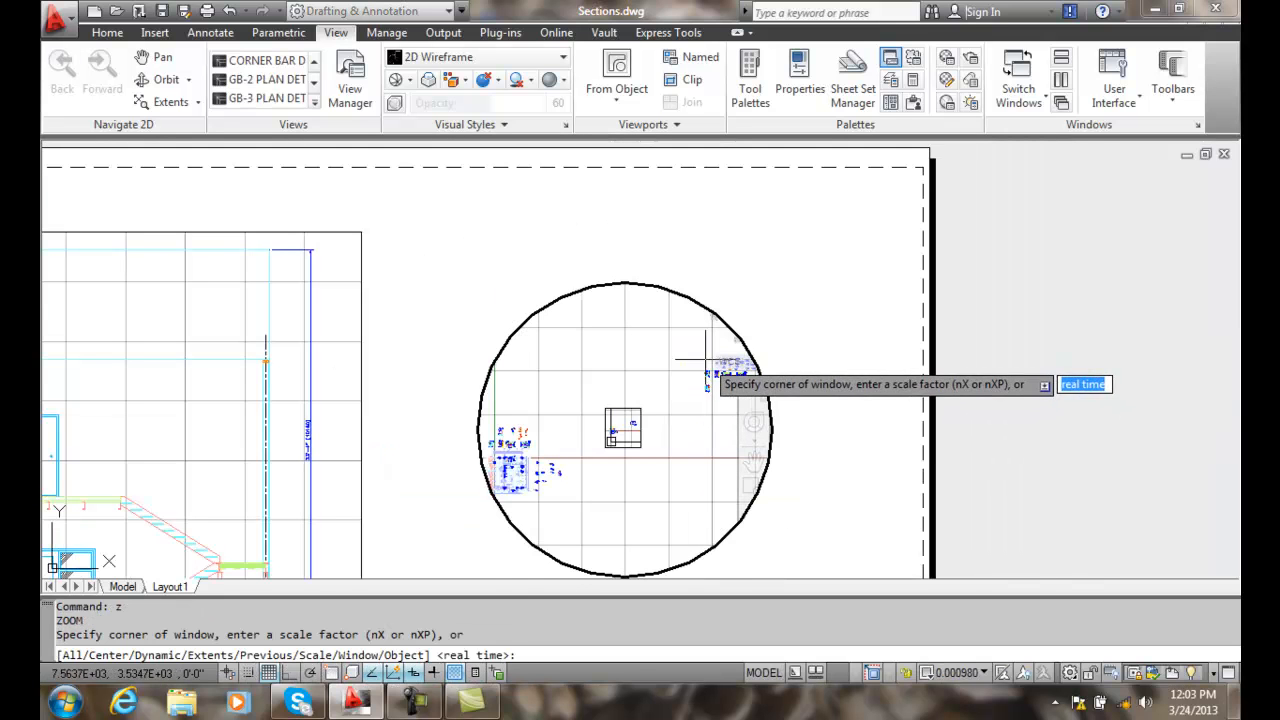
left_click(730, 368)
left_click(750, 416)
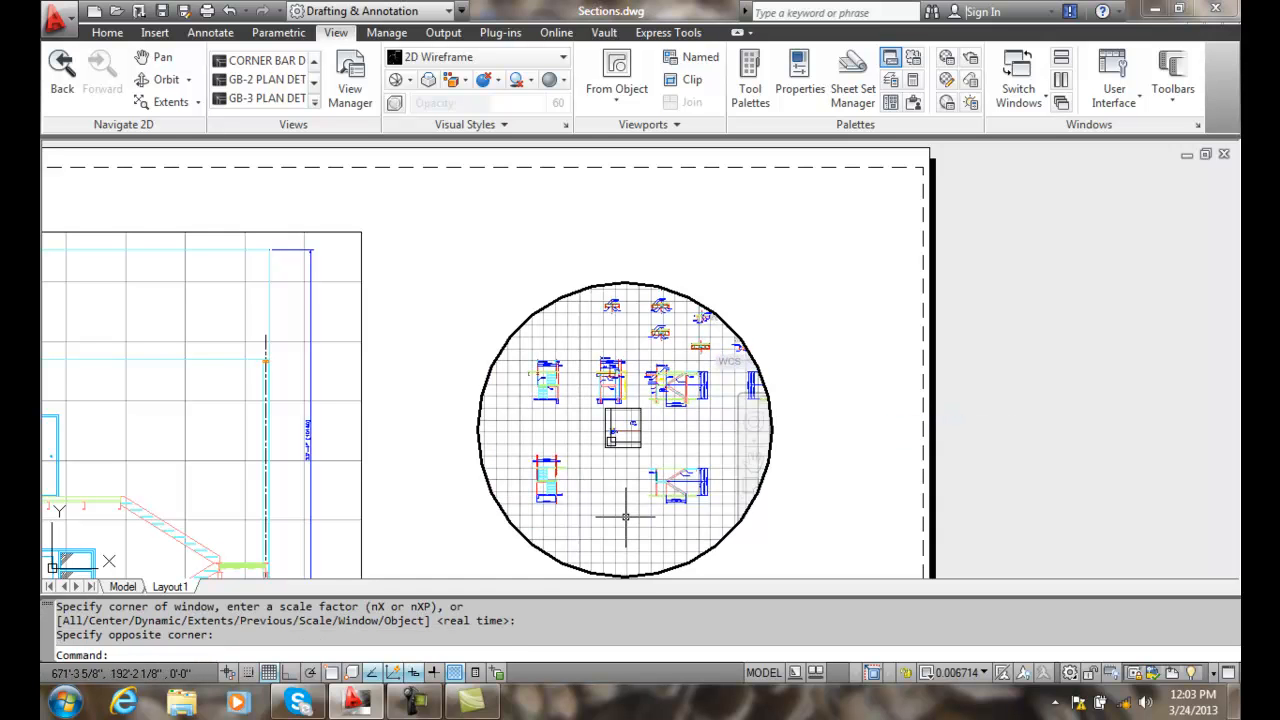
type("p")
key("Return")
mouse_move(687, 438)
left_mouse_down()
mouse_move(591, 429)
mouse_move(543, 391)
mouse_move(472, 396)
mouse_move(650, 473)
mouse_move(630, 485)
left_mouse_up()
key("Escape")
Zoom the circular viewport in closely on the junction of the stair flights with the landing beam.
type("z")
key("Return")
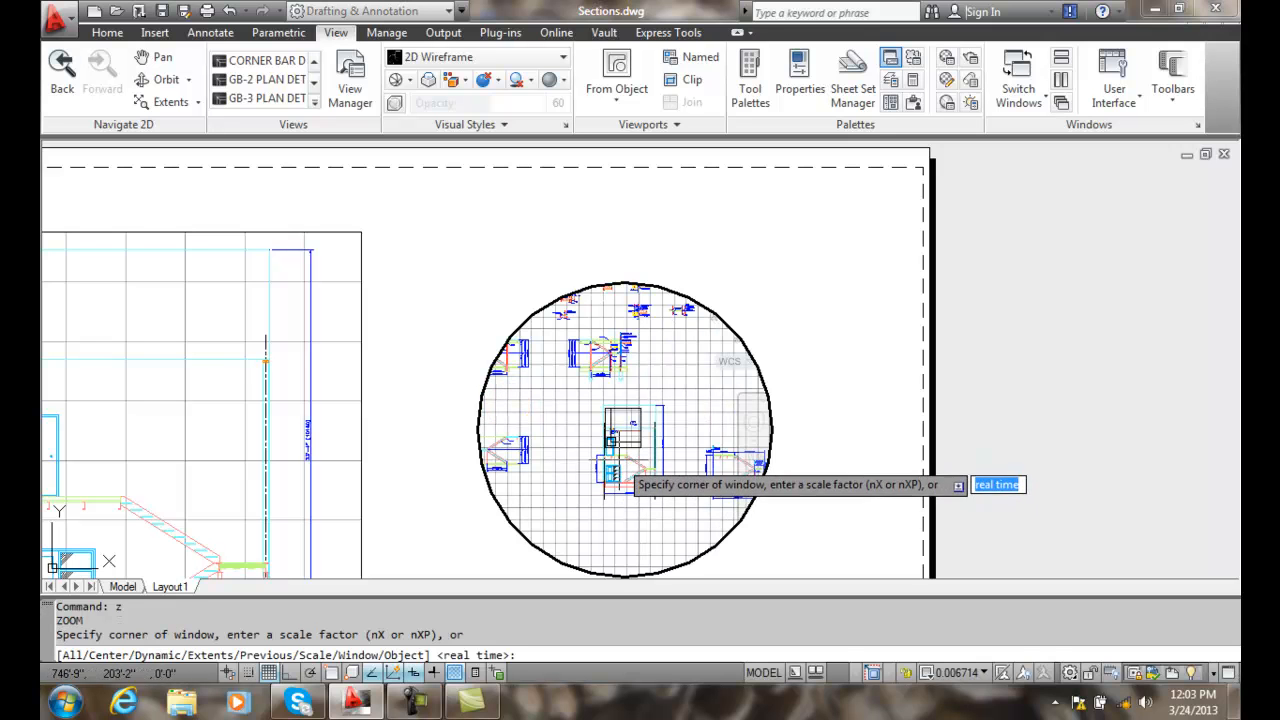
left_click(629, 456)
left_click(665, 496)
type("z")
key("Return")
left_click(584, 396)
left_click(675, 490)
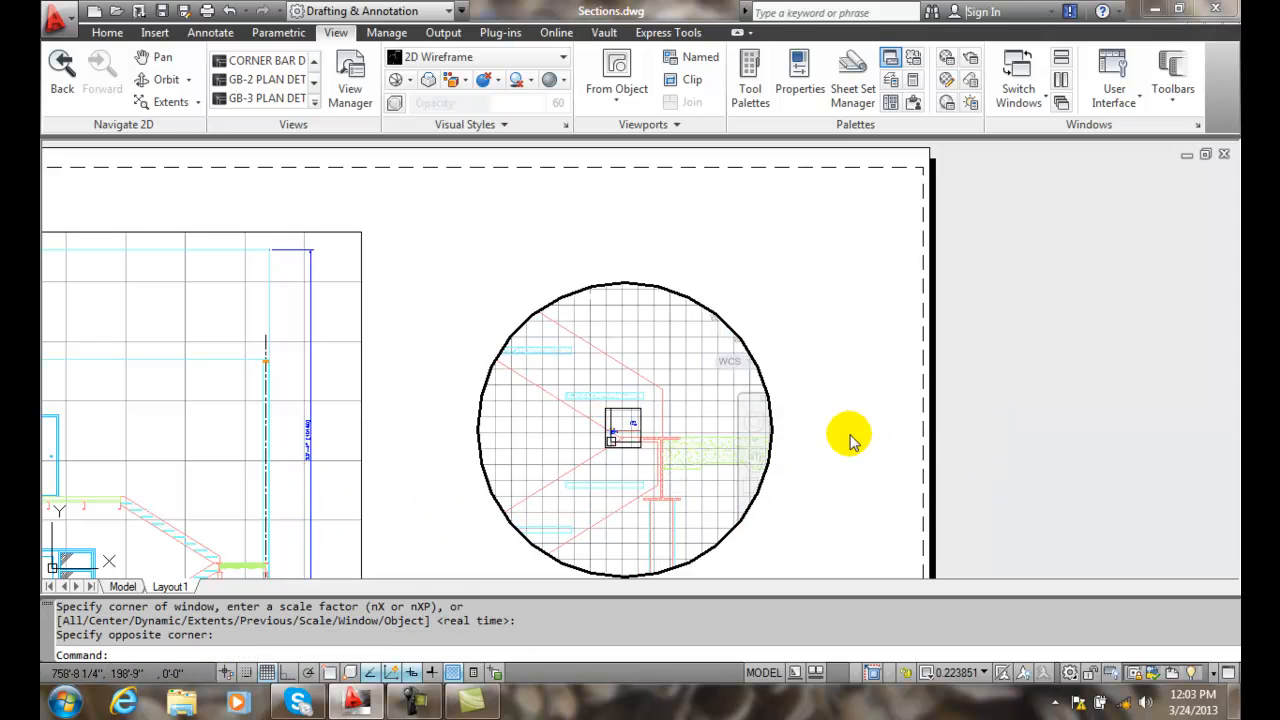
Return to paper space and show the full extents of the layout sheet.
type("ps")
key("Return")
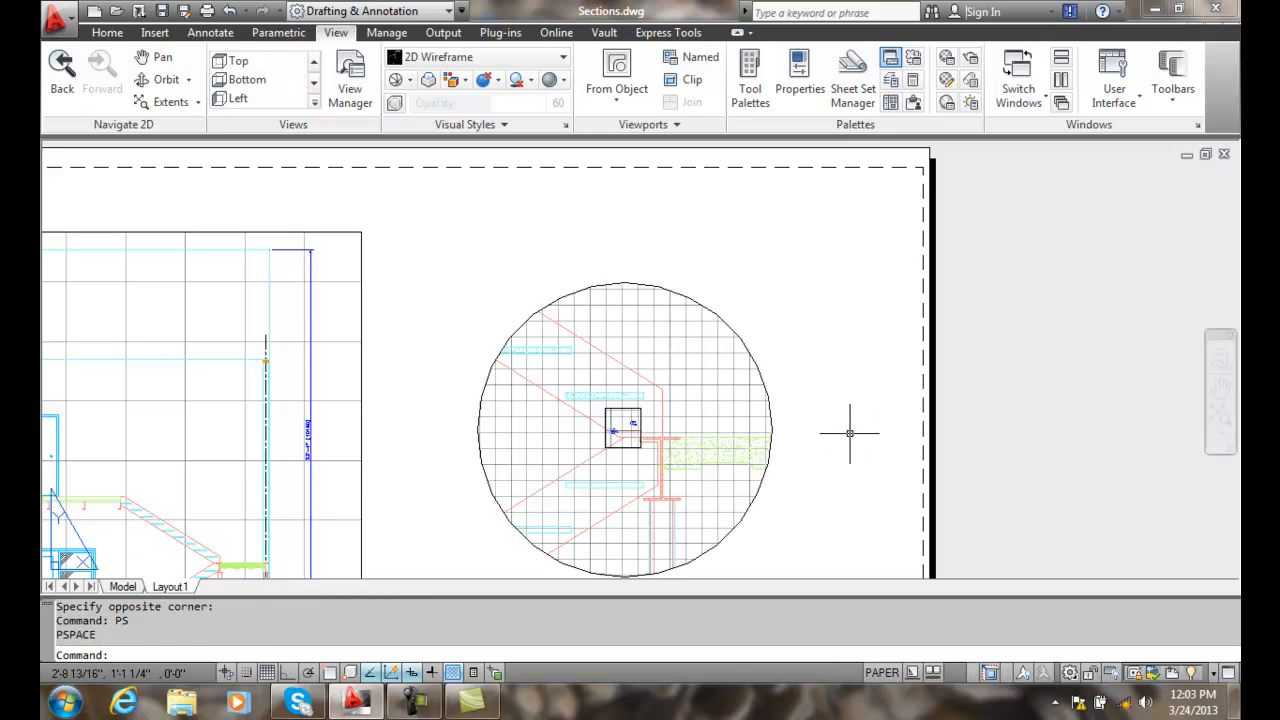
type("z")
key("Return")
type("e")
key("Return")
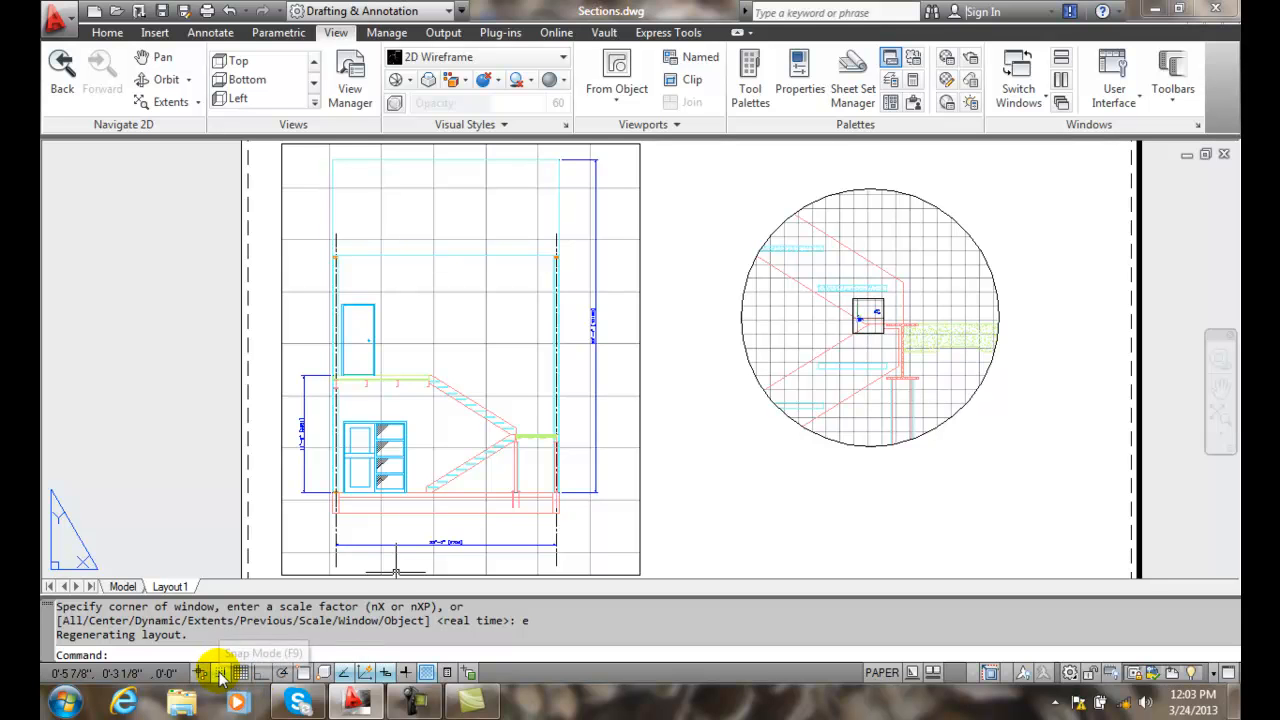
Try displaying the paper-space grid on the layout and turn it off again.
right_click(219, 673)
left_click(262, 637)
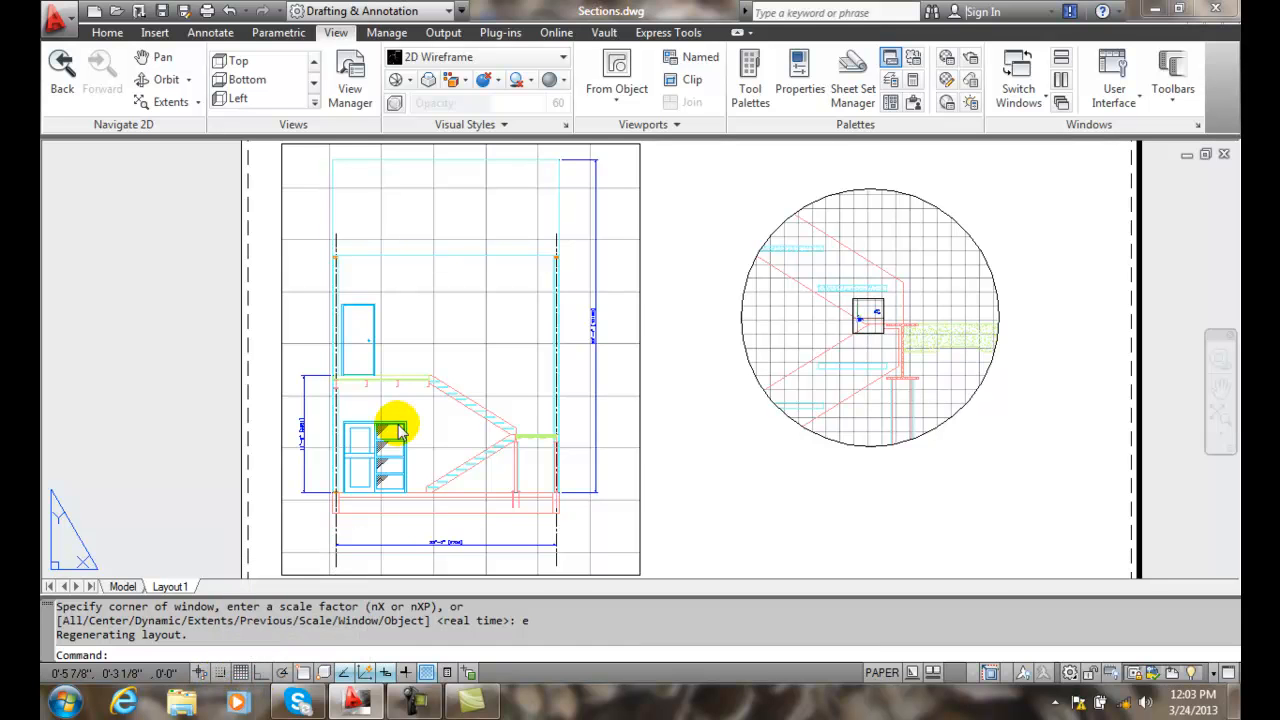
left_click(819, 595)
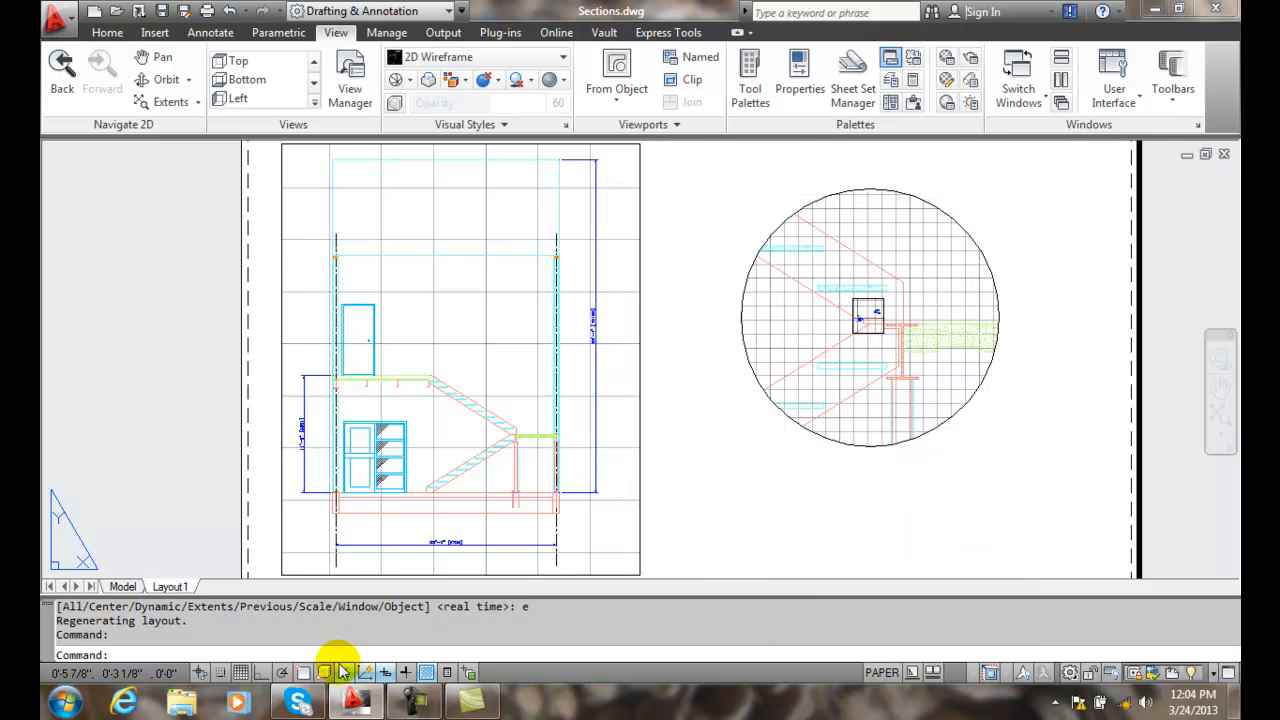
left_click(244, 676)
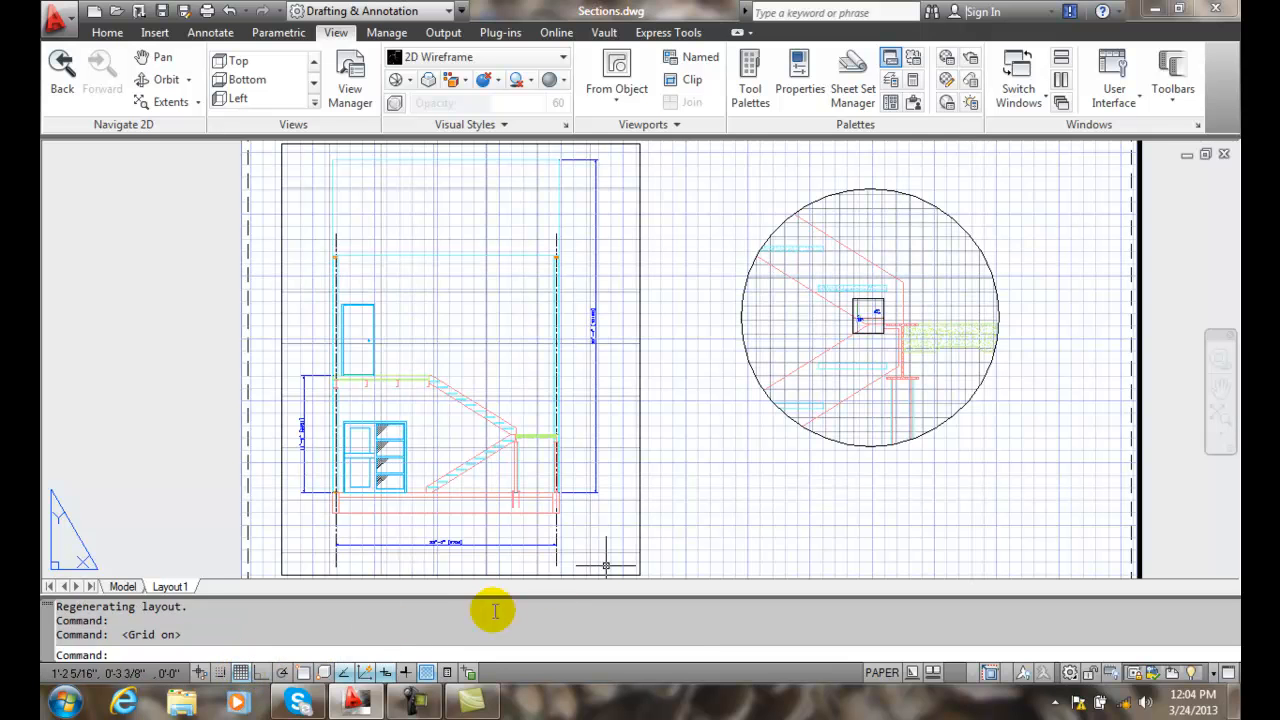
left_click(244, 674)
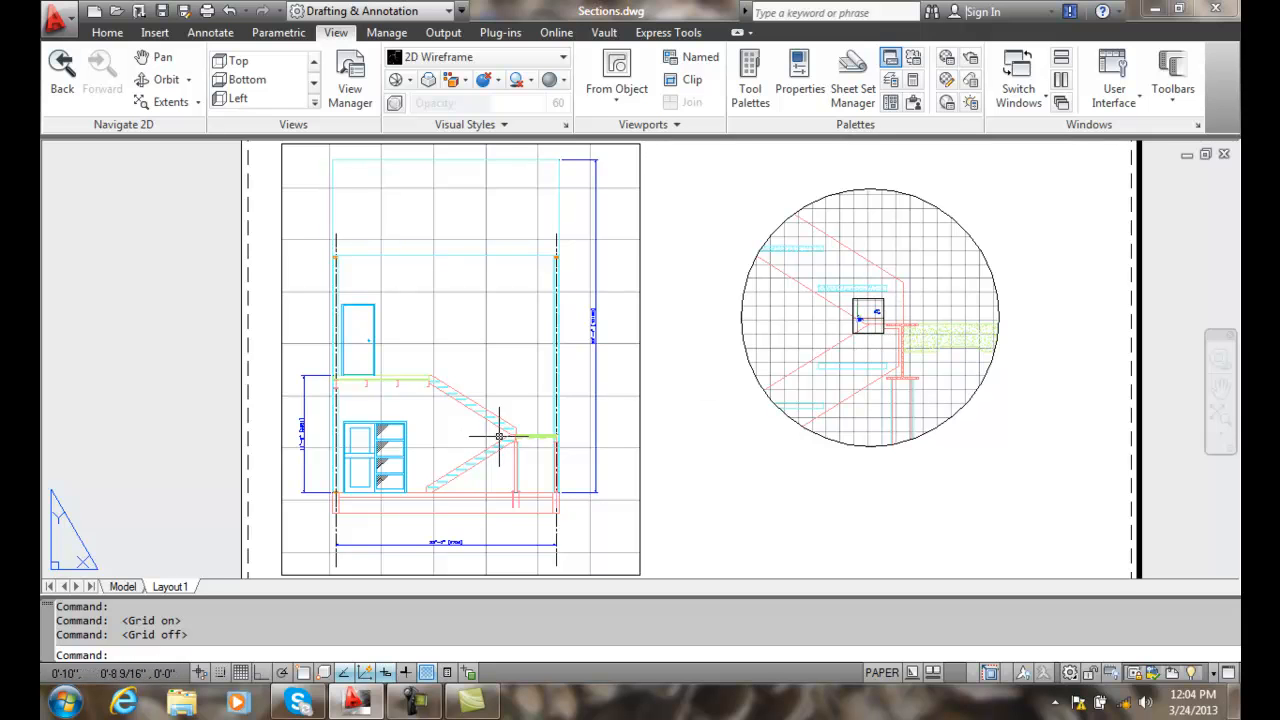
Pan the stair detail slightly up and to the right inside the circular viewport and return to paper space.
double_click(964, 334)
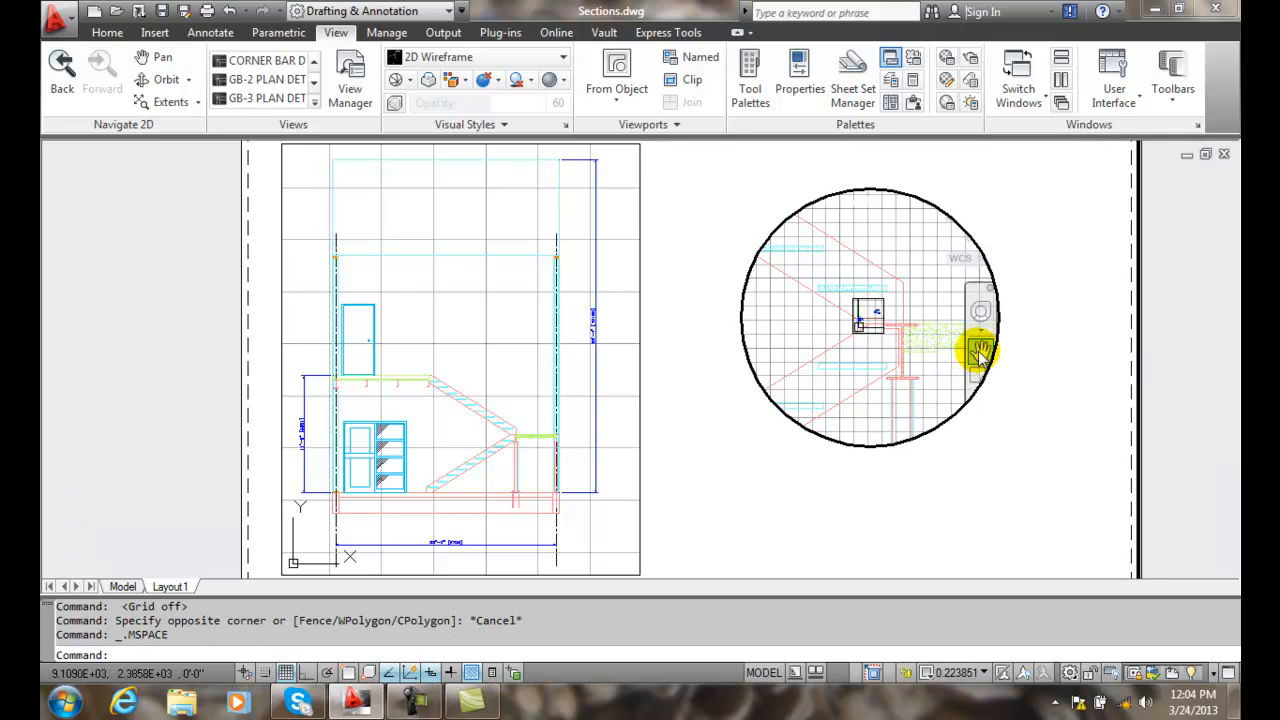
left_click(980, 350)
left_click_drag(894, 350, 927, 316)
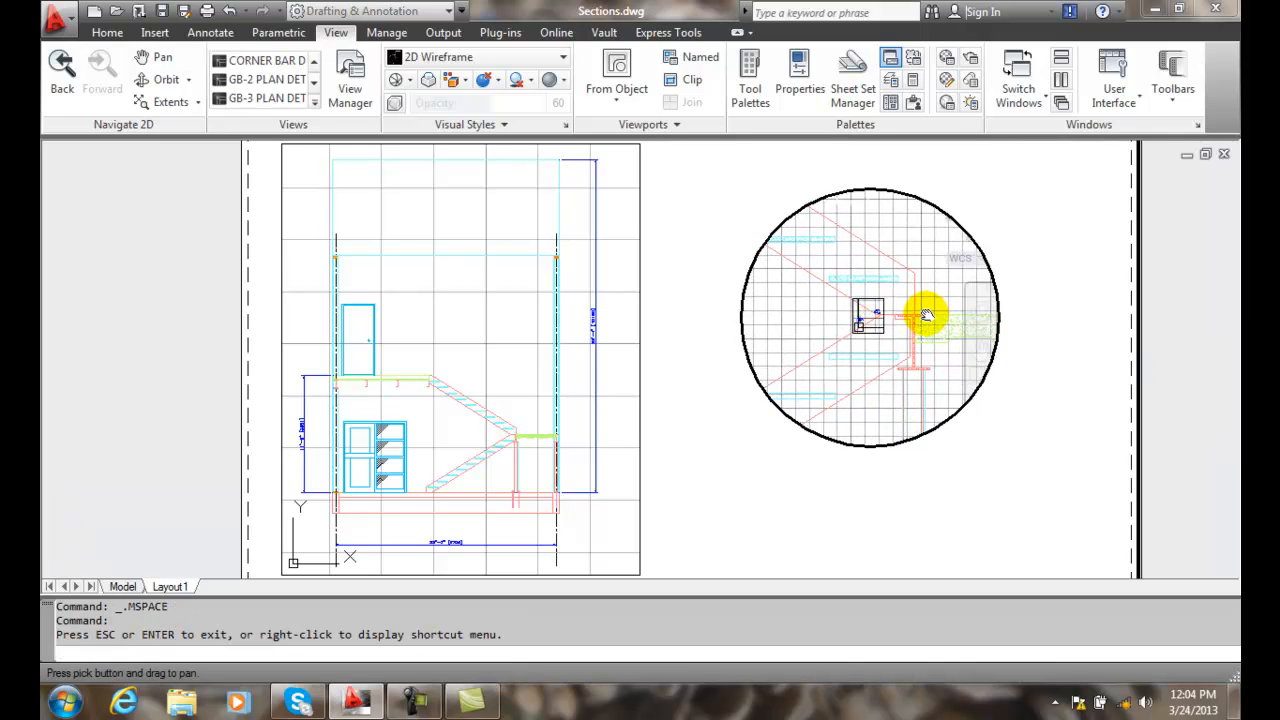
key("Escape")
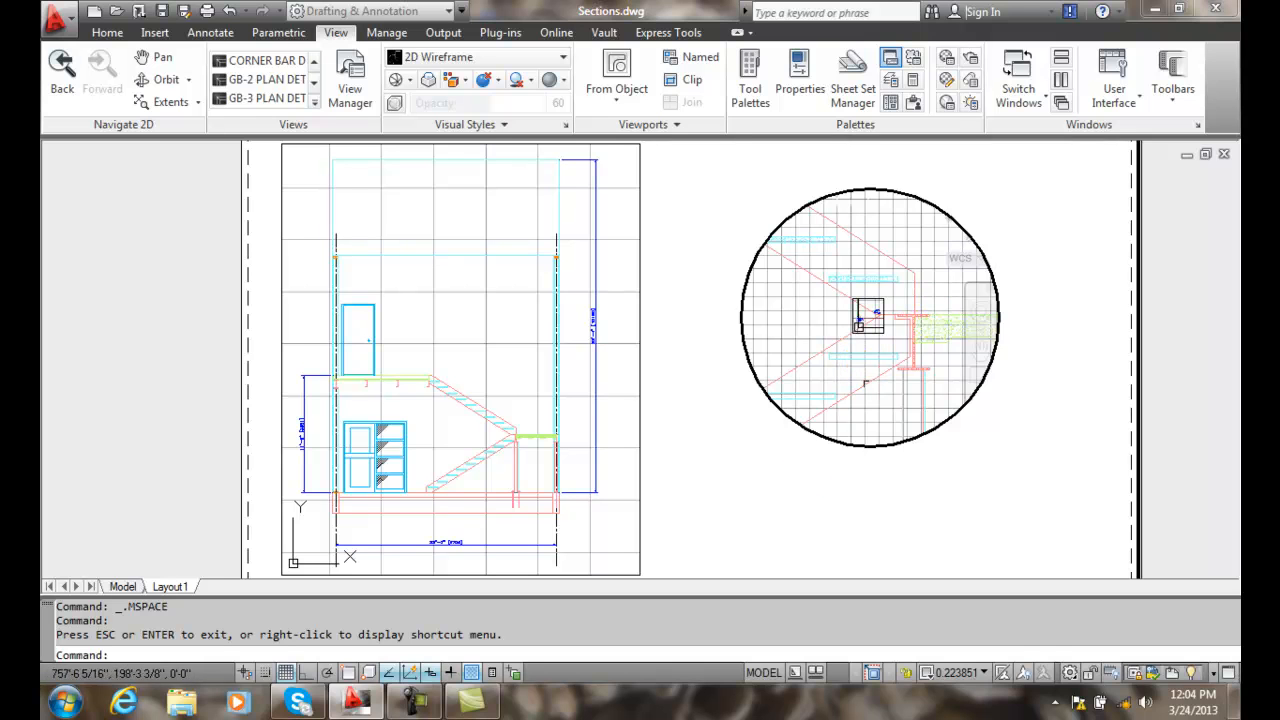
double_click(796, 478)
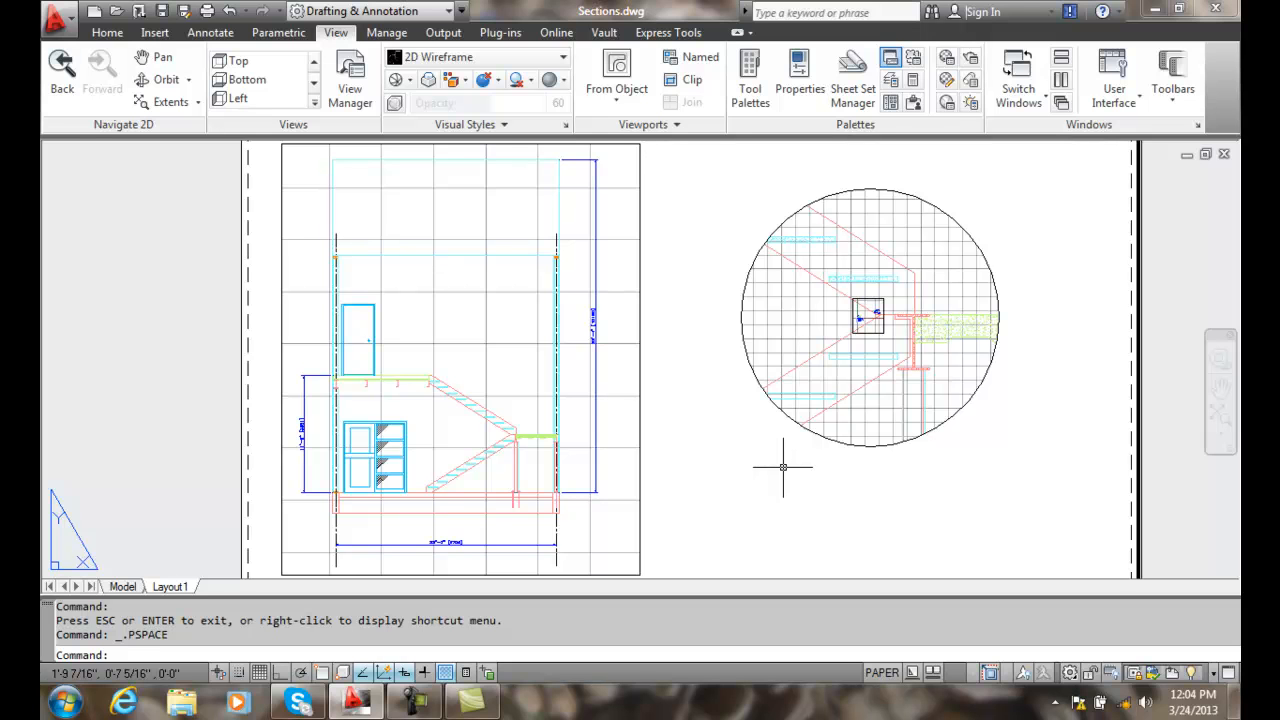
Shrink the circular viewport's boundary to a radius of about 4 inches, keeping its centre in place.
left_click(736, 344)
left_click(879, 448)
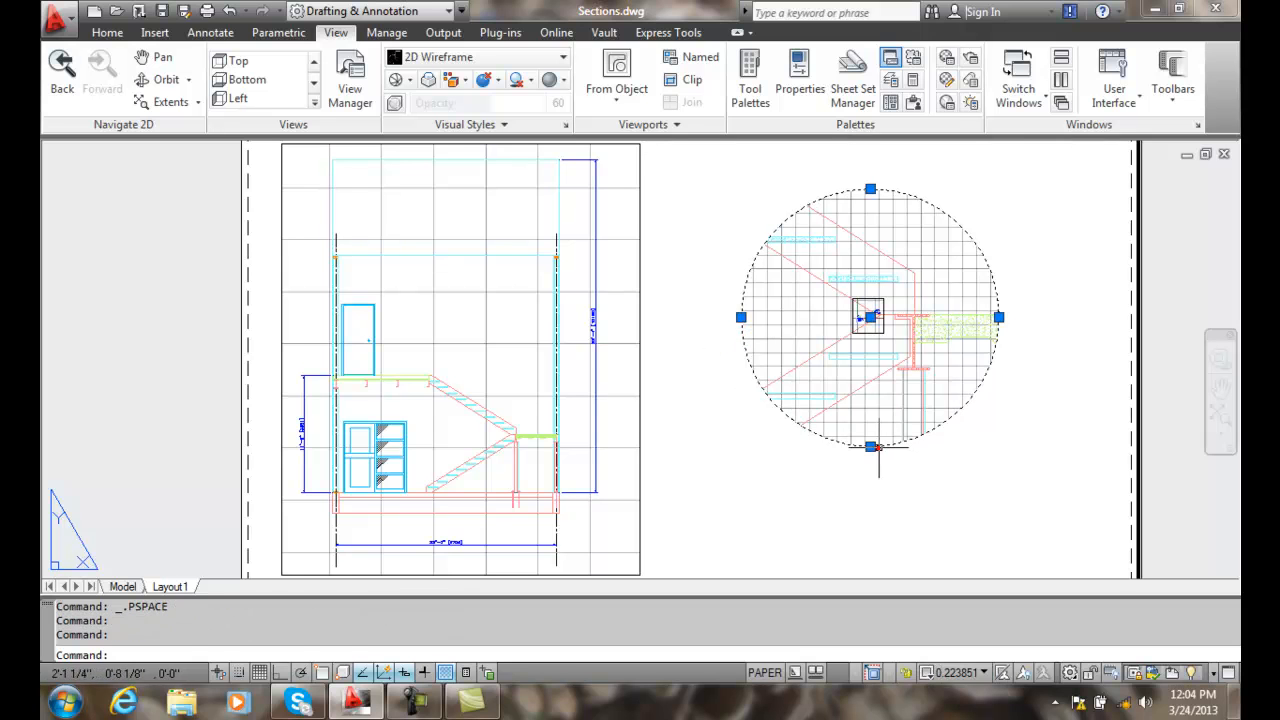
left_click(871, 447)
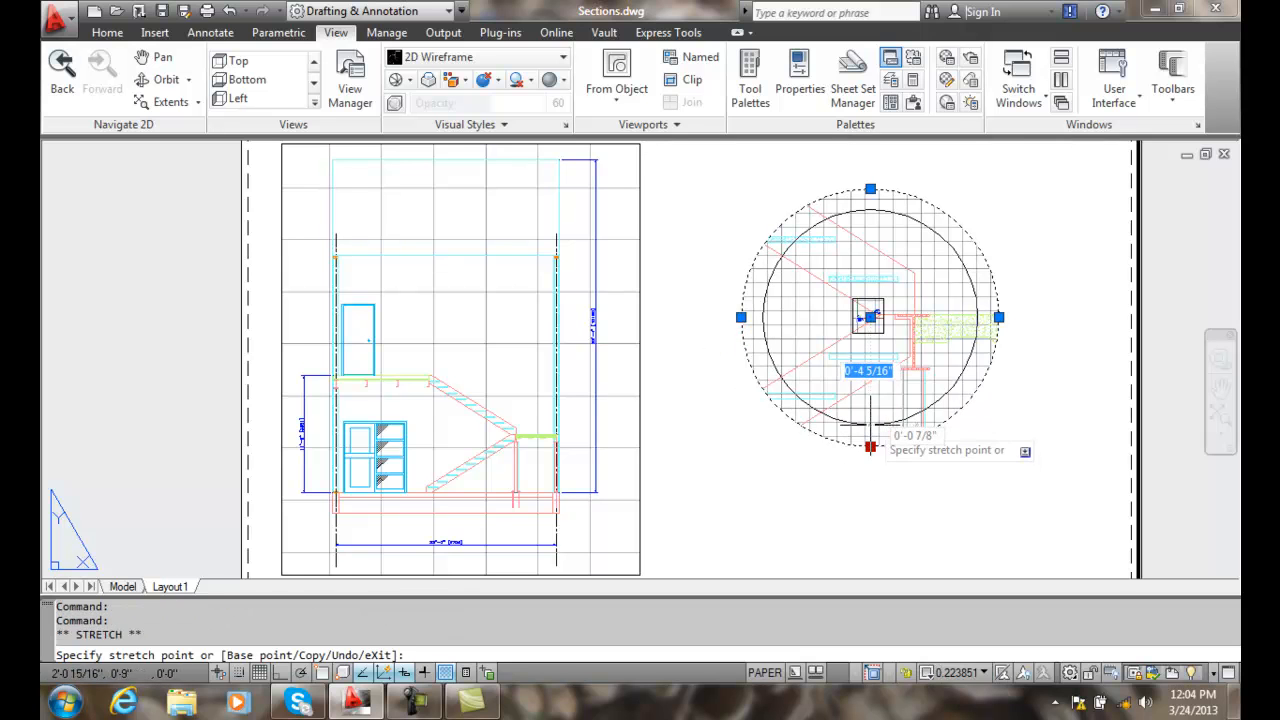
left_click(870, 420)
key("Escape")
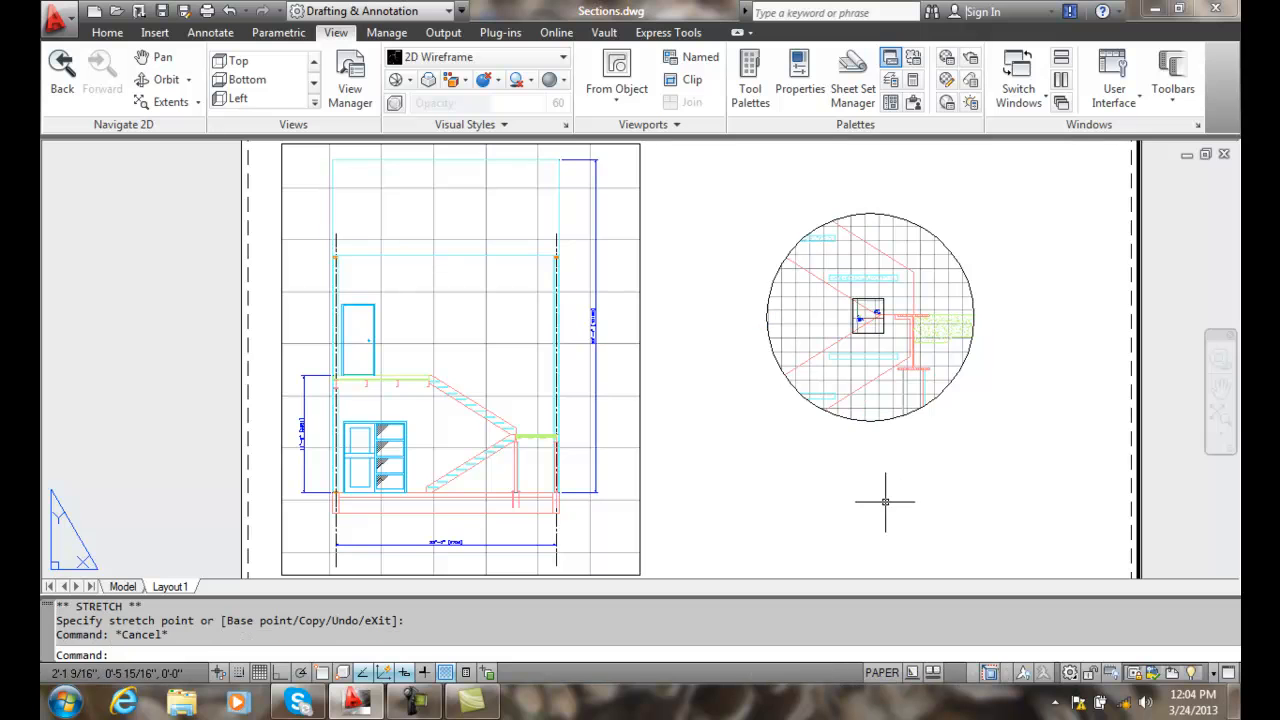
Shorten the rectangular stair section viewport by moving its lower right corner slightly upward.
left_click(640, 237)
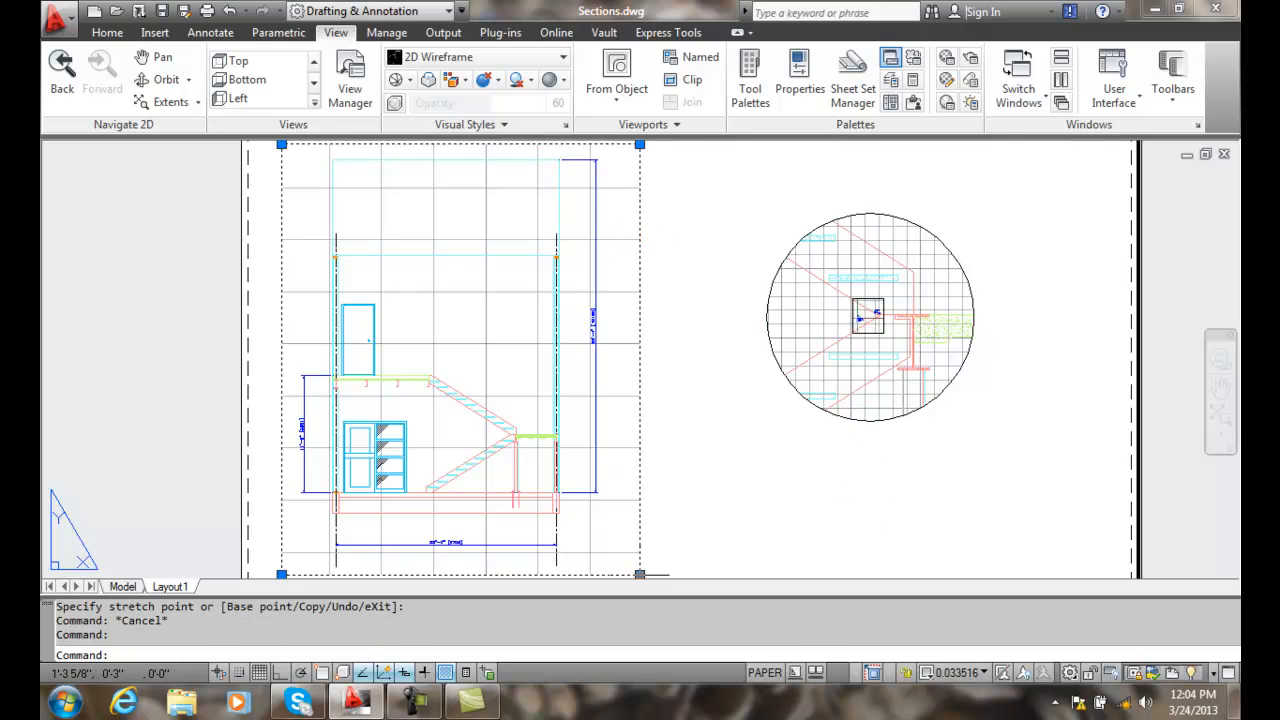
left_click(639, 573)
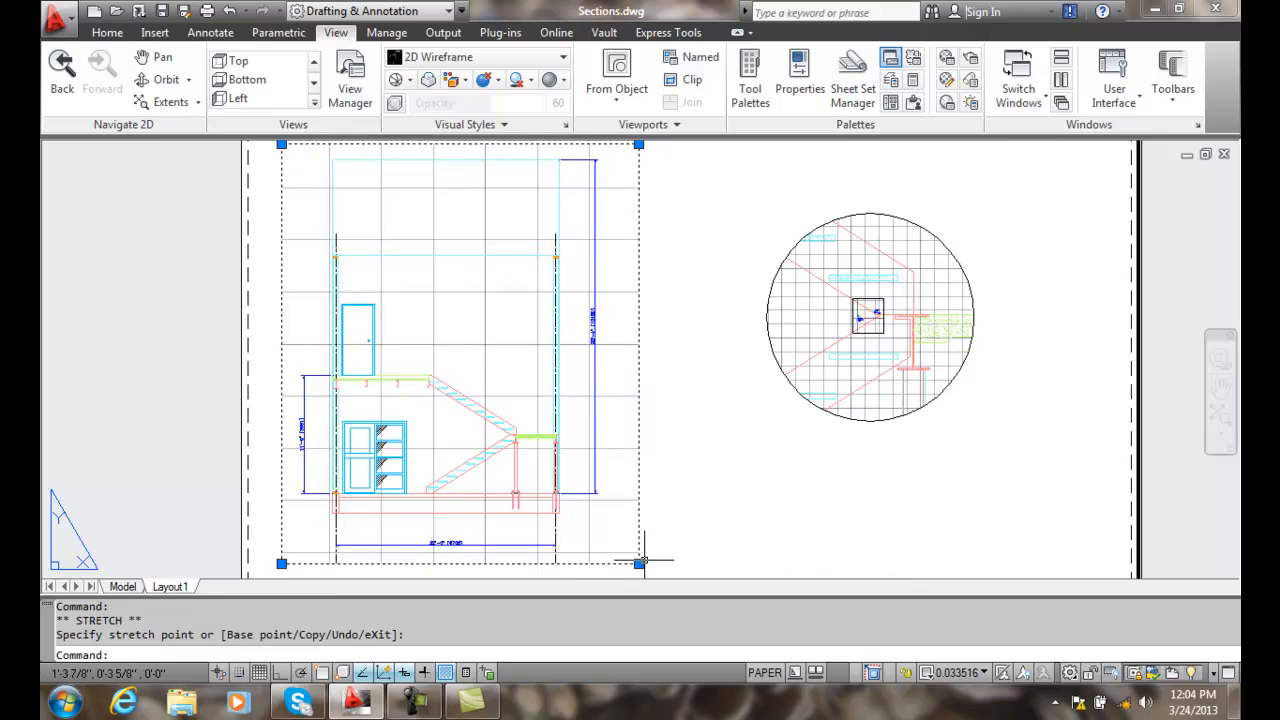
key("Escape")
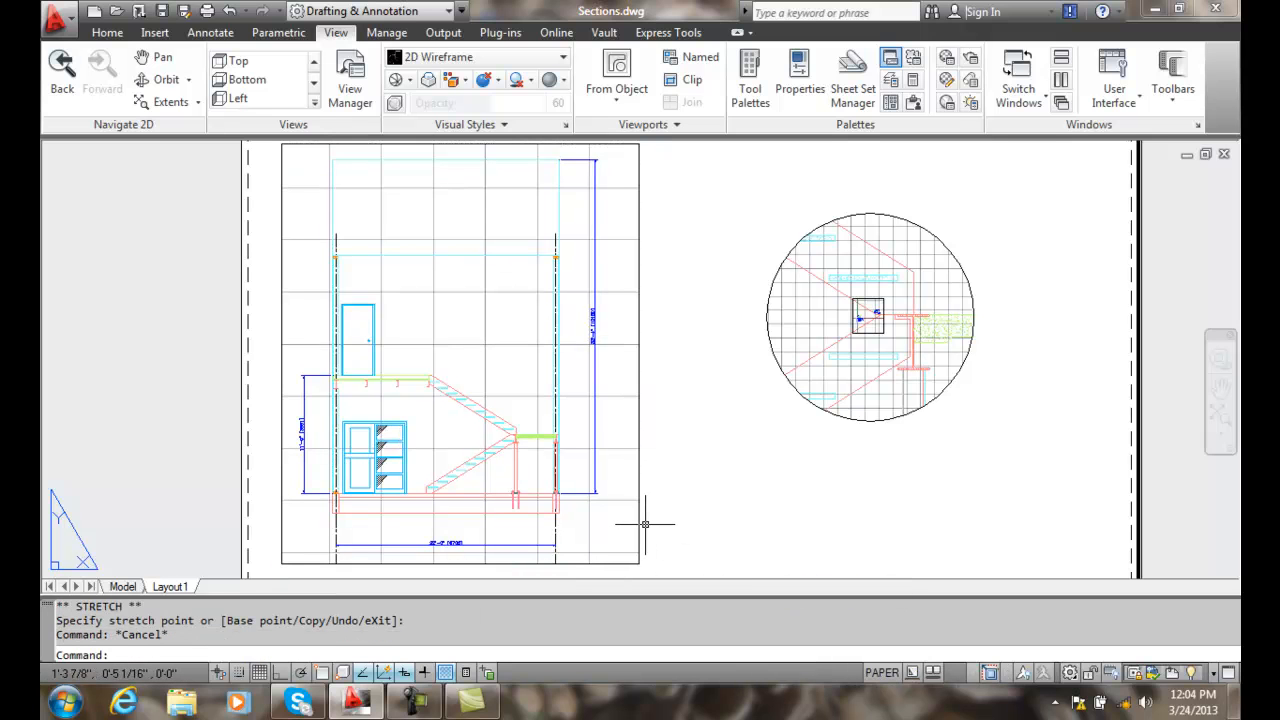